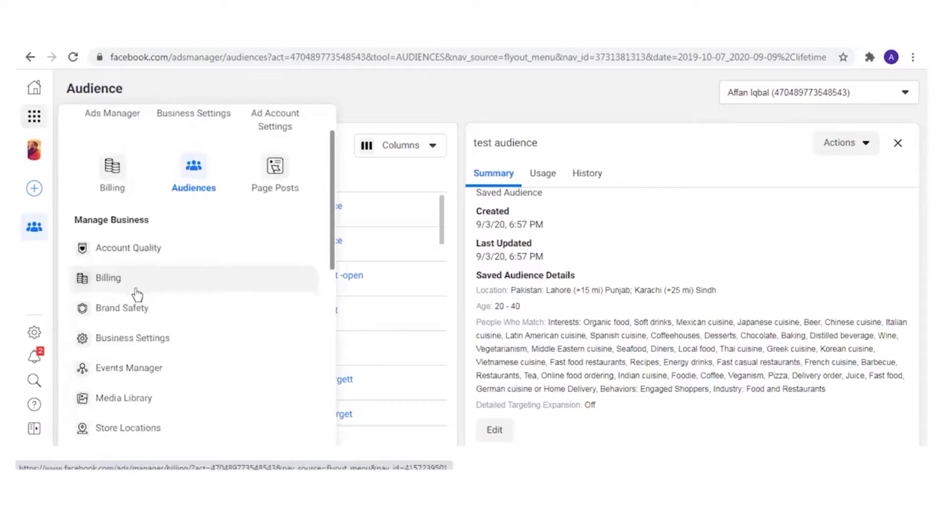
Open Audience Insights from the business tools list and start with the Everyone on Facebook audience
scroll(138, 297, "down", 2)
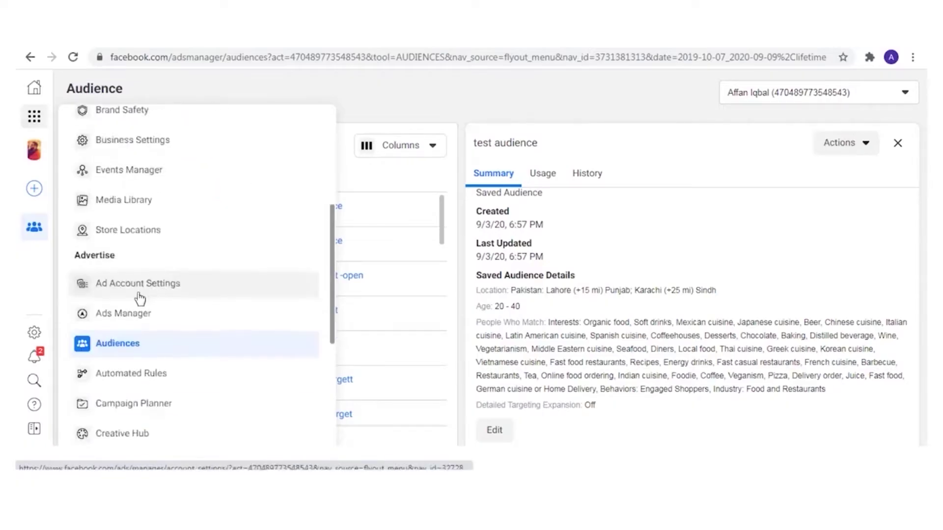
scroll(140, 299, "down", 2)
scroll(143, 300, "down", 2)
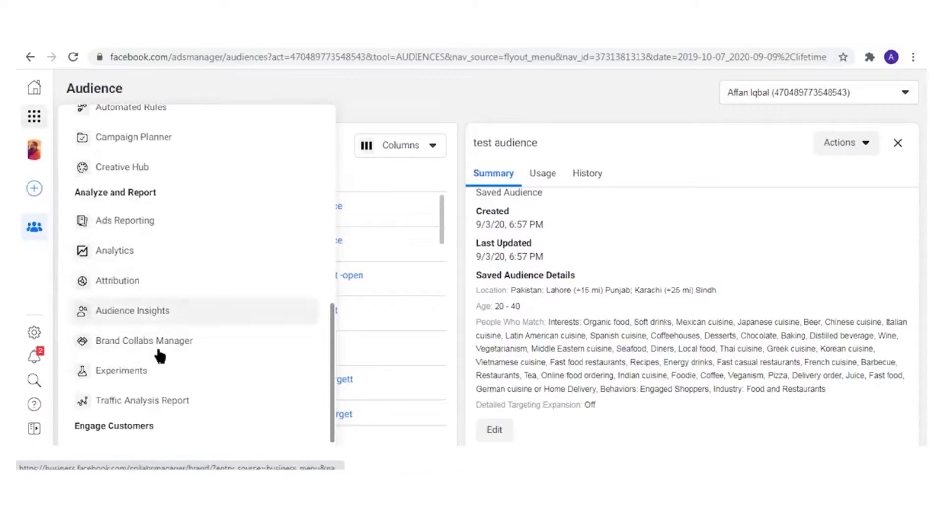
scroll(174, 293, "up", 10)
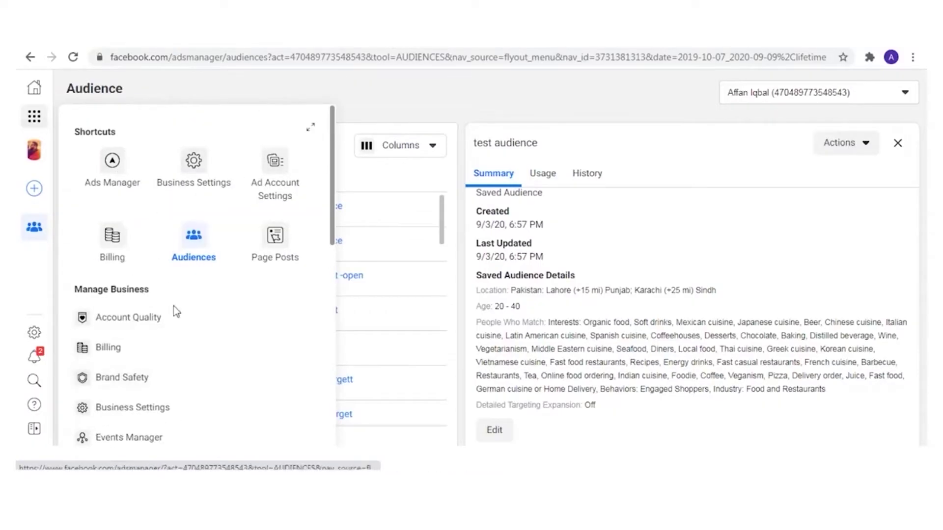
scroll(175, 312, "down", 8)
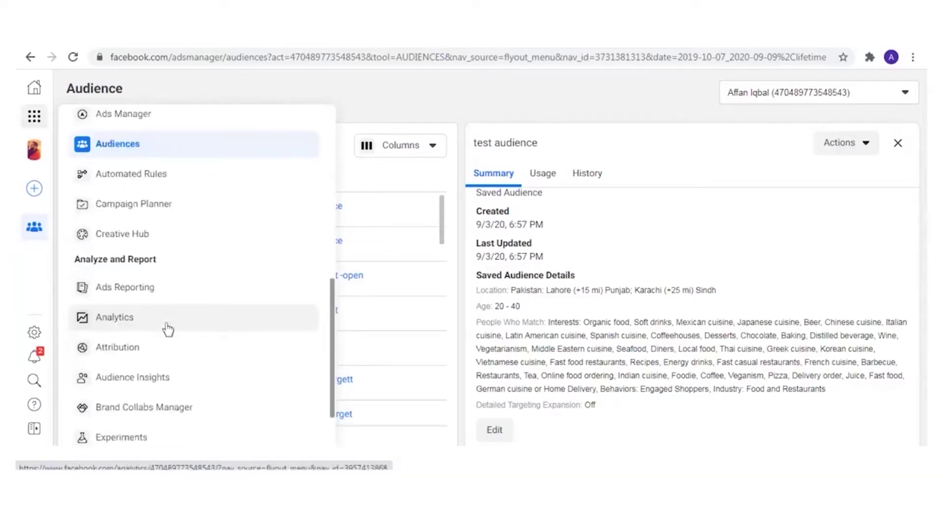
scroll(156, 368, "down", 2)
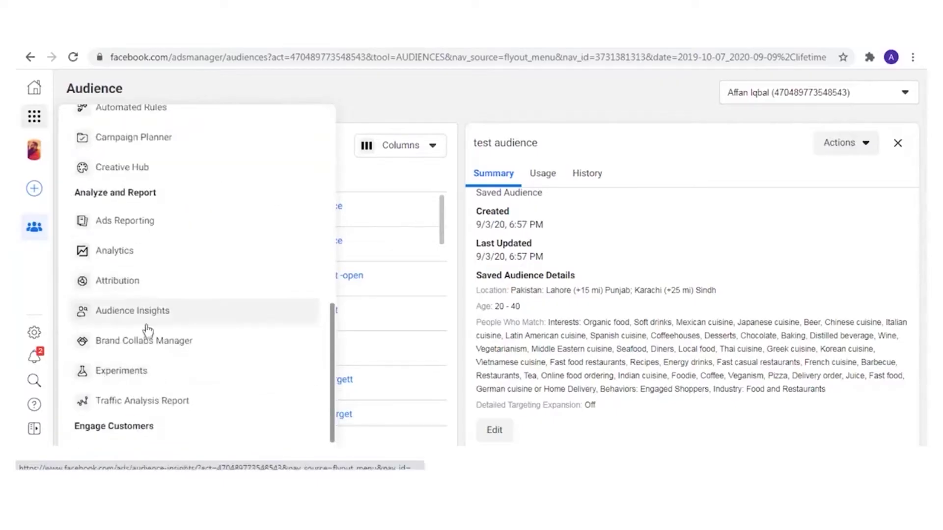
left_click(150, 314)
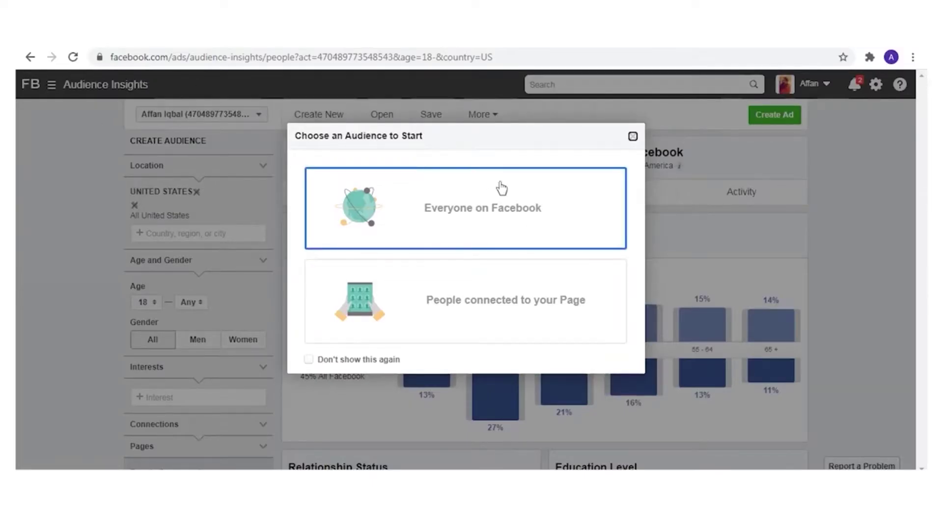
left_click(500, 208)
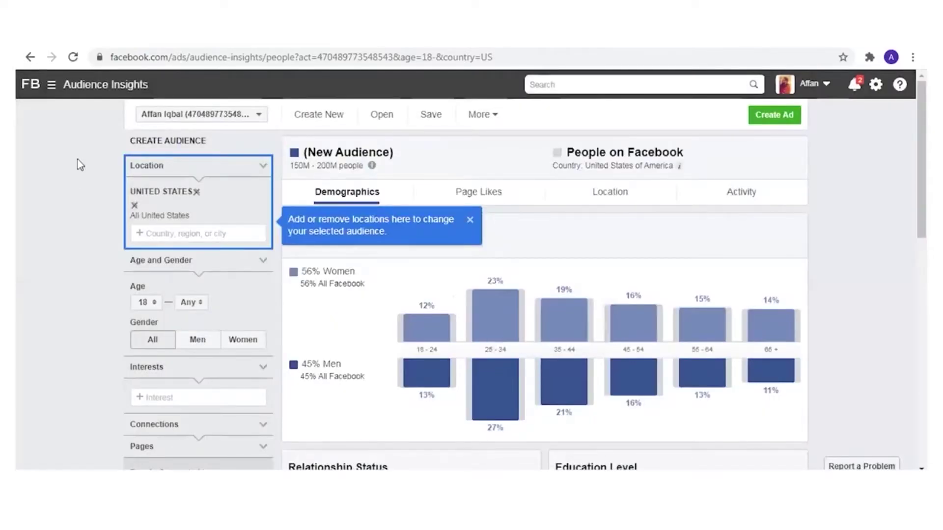
Replace the United States with Pakistan as the audience location
left_click(135, 206)
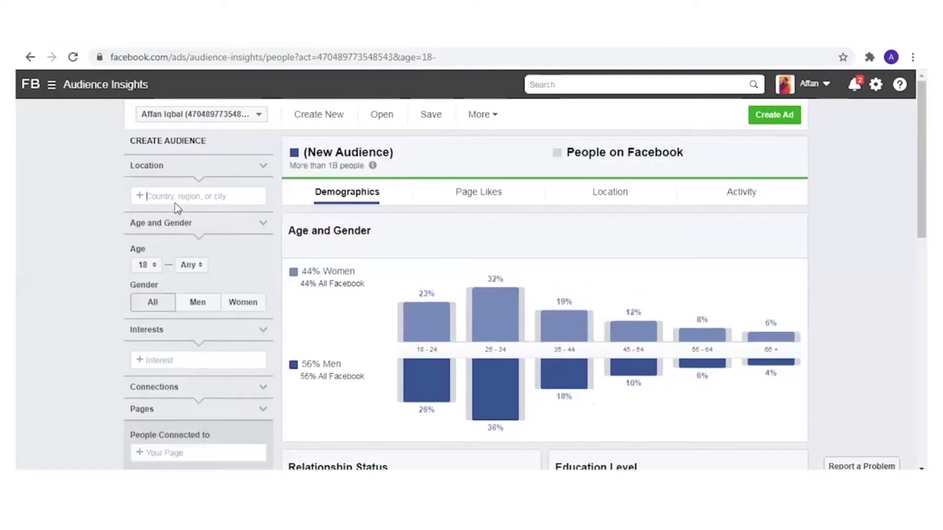
type("pakistan")
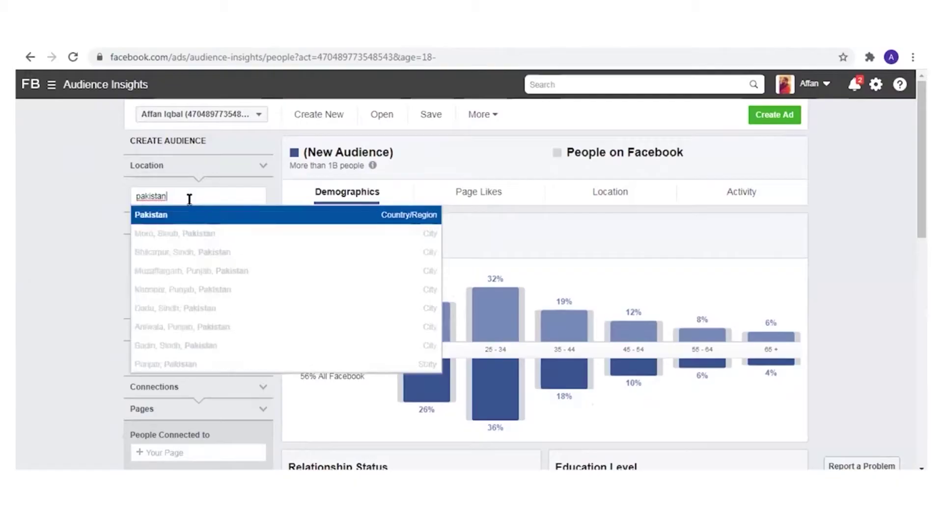
left_click(191, 215)
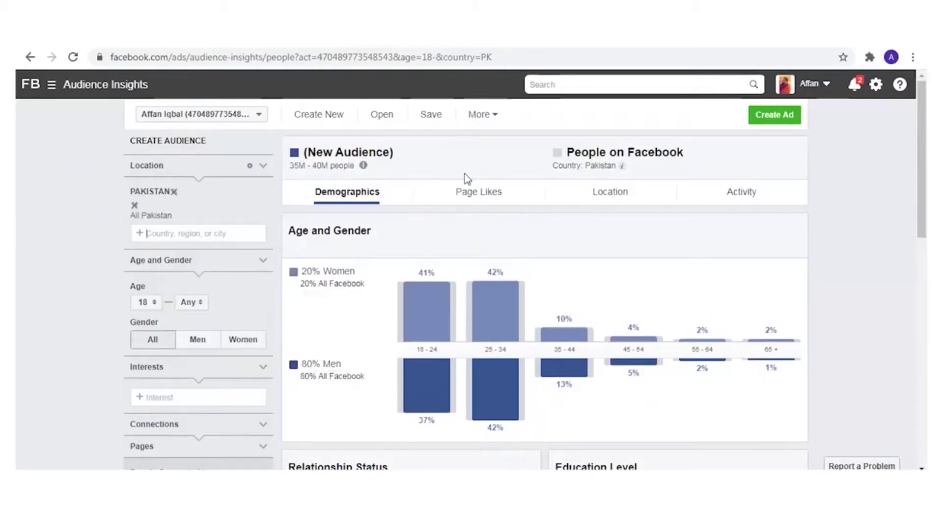
Target men aged 45-54 from the Age and Gender chart, and switch the target to women aged 18-24
scroll(453, 231, "down", 2)
scroll(452, 231, "down", 1)
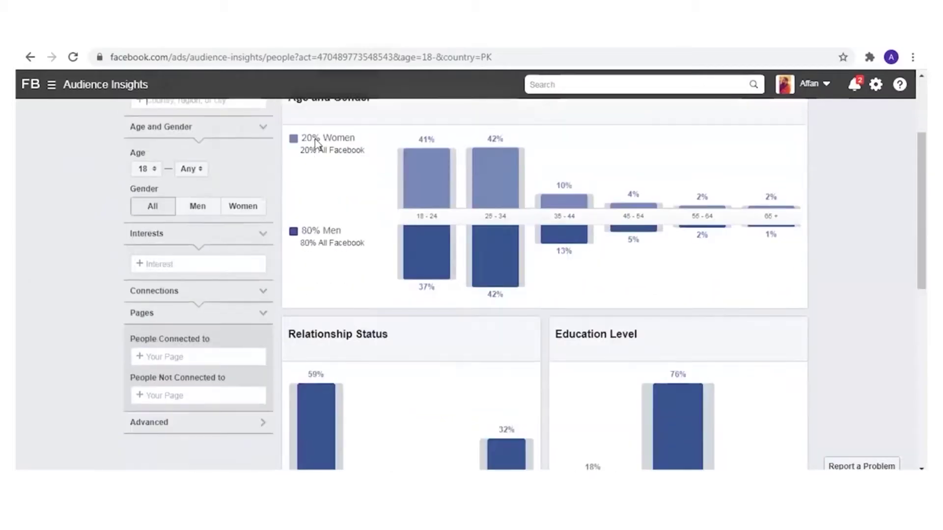
mouse_move(415, 158)
mouse_move(532, 188)
left_click(634, 229)
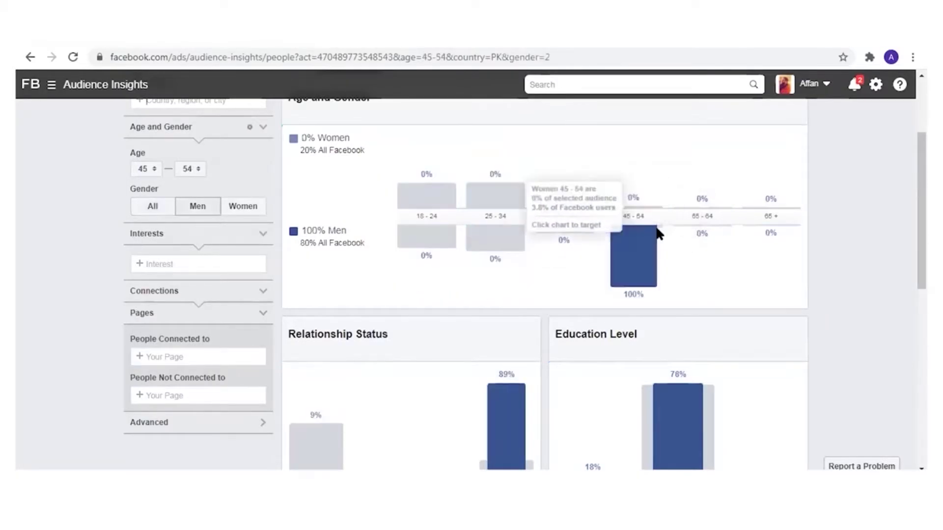
scroll(405, 203, "up", 3)
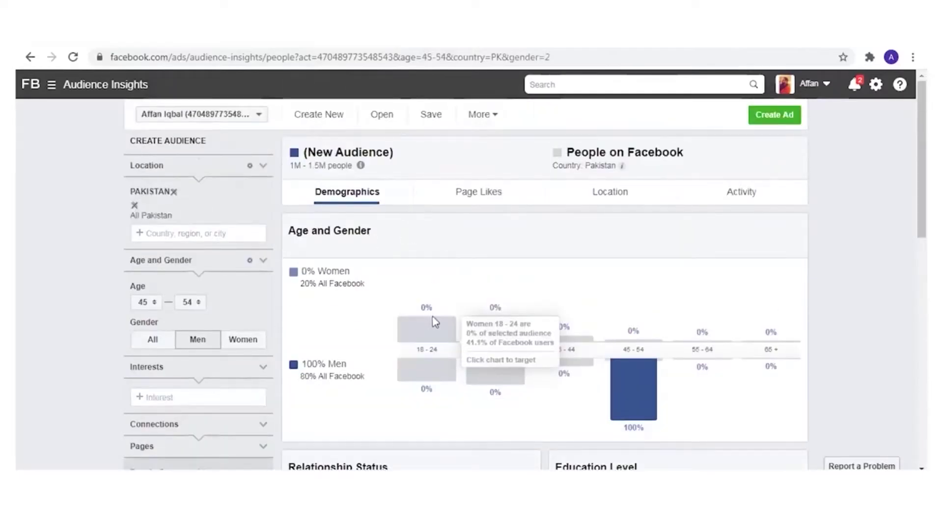
left_click(436, 326)
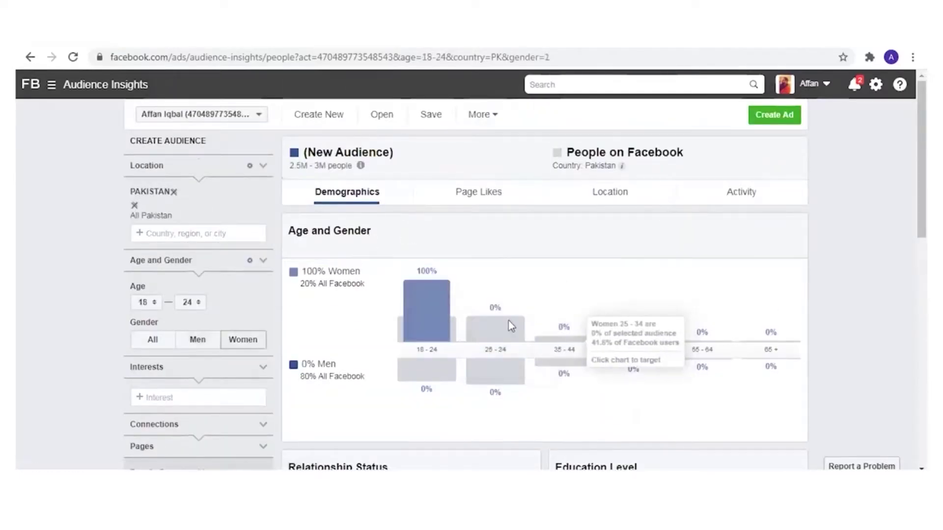
Remove the Pakistan location from the audience and add Pakistan again as the country
left_click(133, 205)
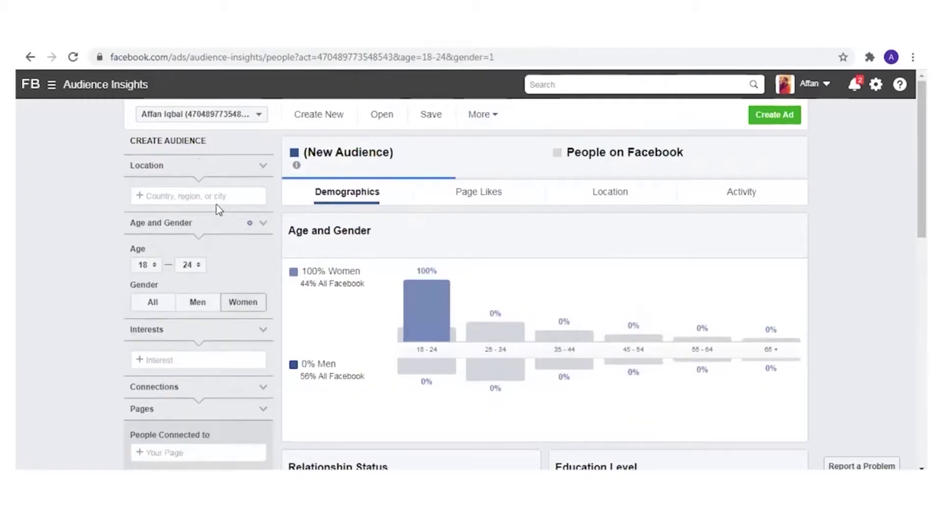
type("pak")
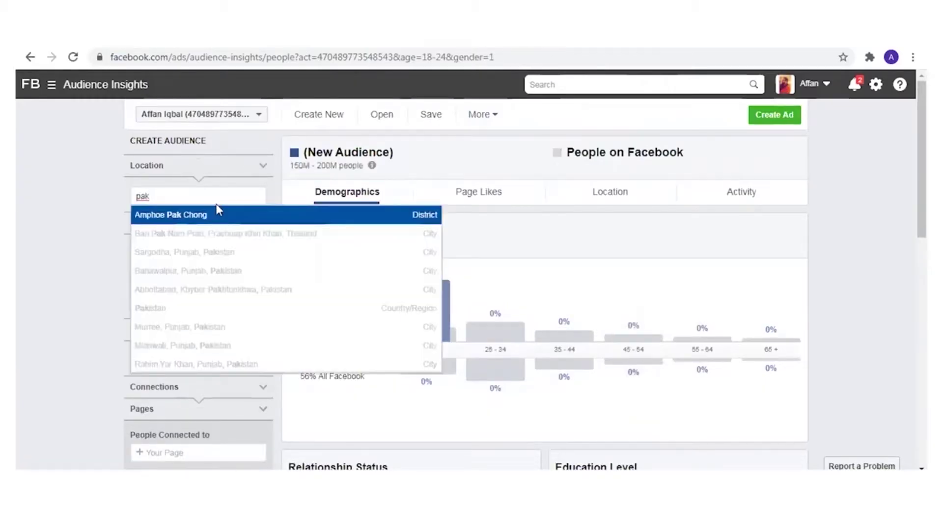
type("istan")
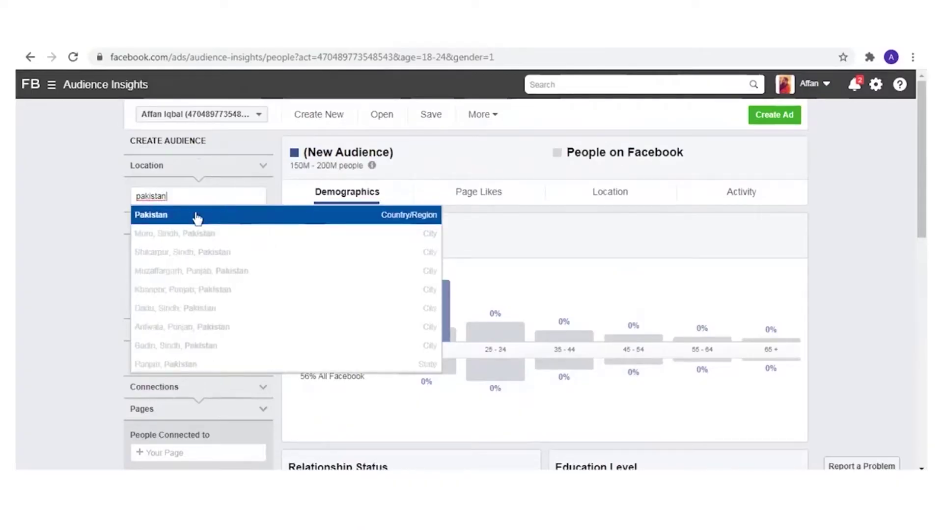
left_click(195, 215)
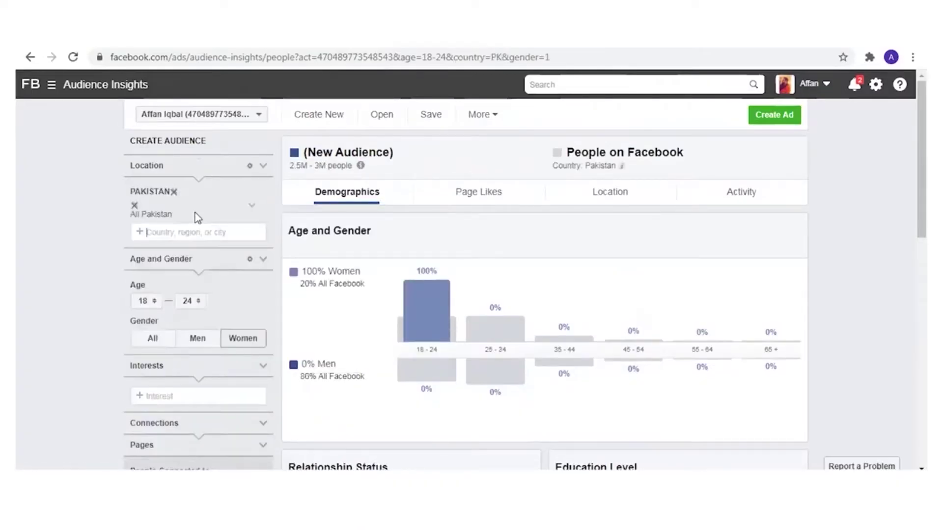
Widen the audience by setting the maximum age to 65+ and the gender to All
scroll(348, 211, "down", 4)
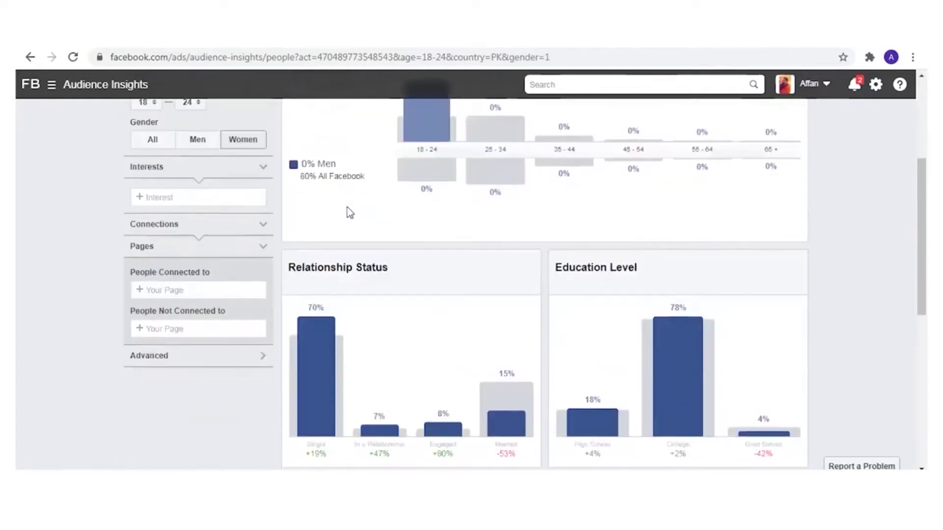
scroll(347, 207, "down", 1)
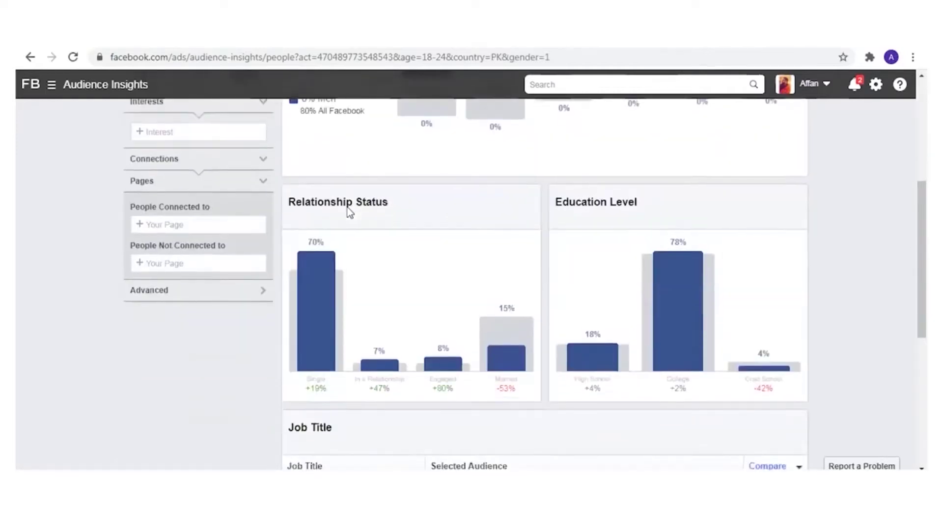
scroll(347, 207, "up", 6)
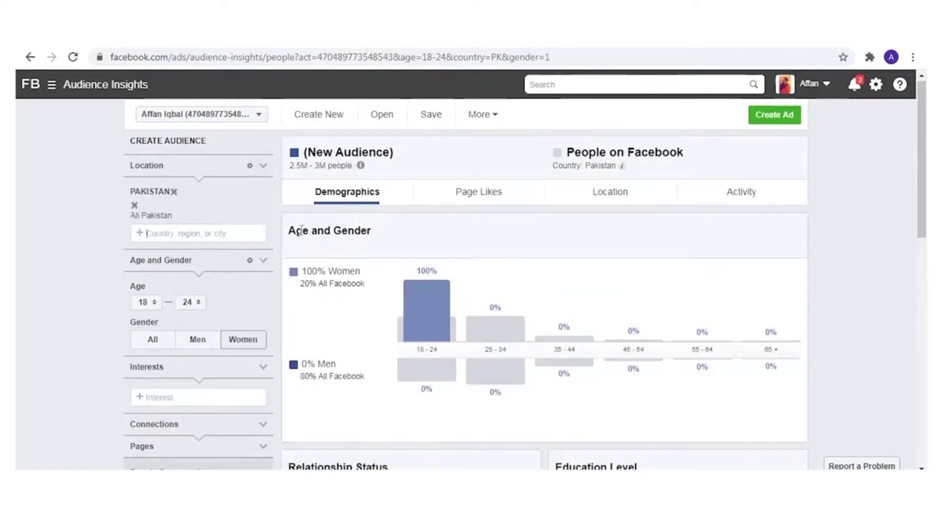
left_click(189, 305)
scroll(187, 304, "down", 10)
left_click(187, 362)
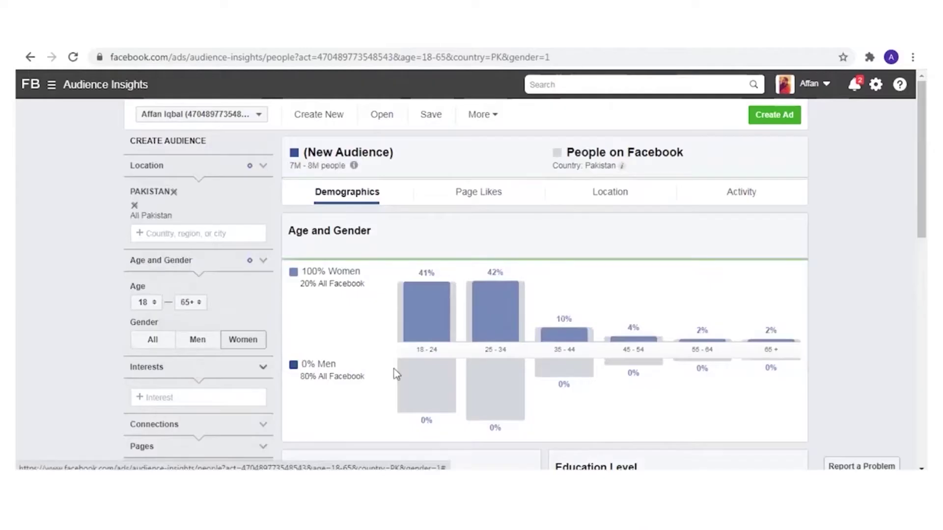
mouse_move(408, 349)
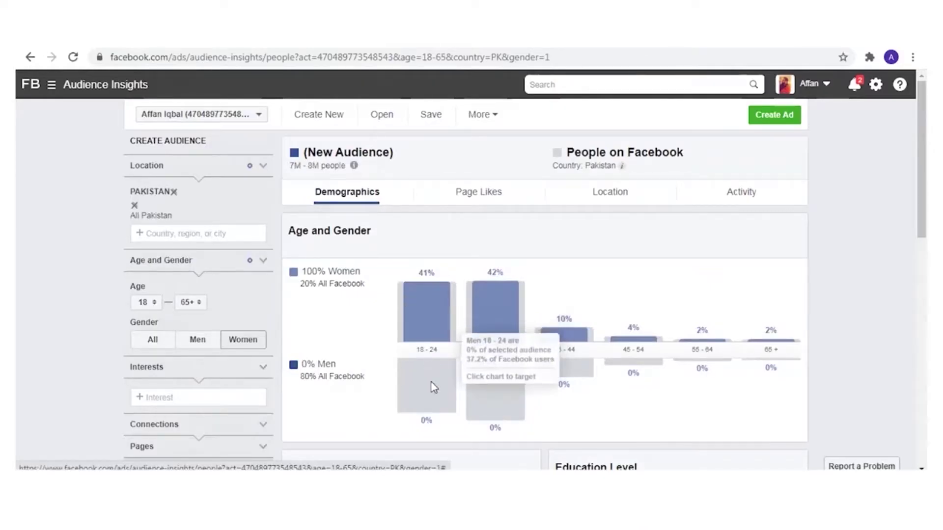
left_click(151, 342)
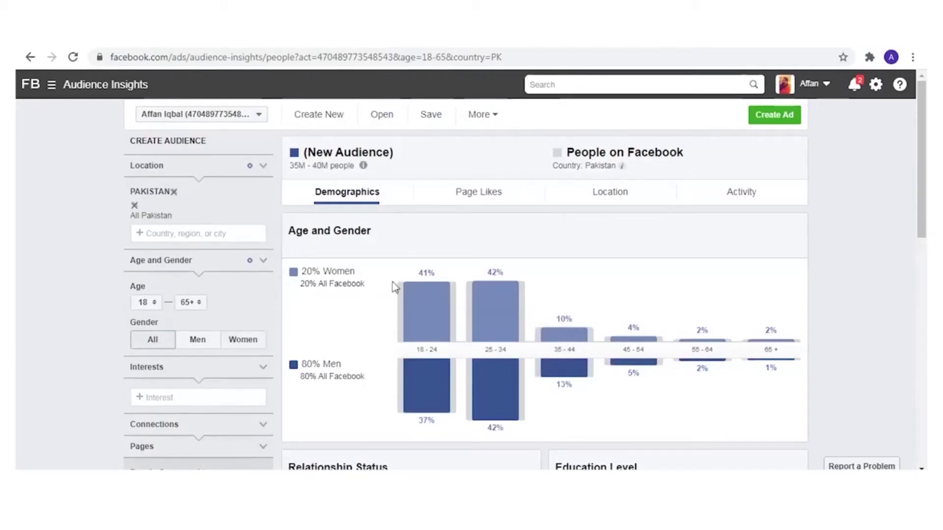
Examine the audience's relationship status, education level, job title, and age and gender charts
scroll(429, 290, "down", 5)
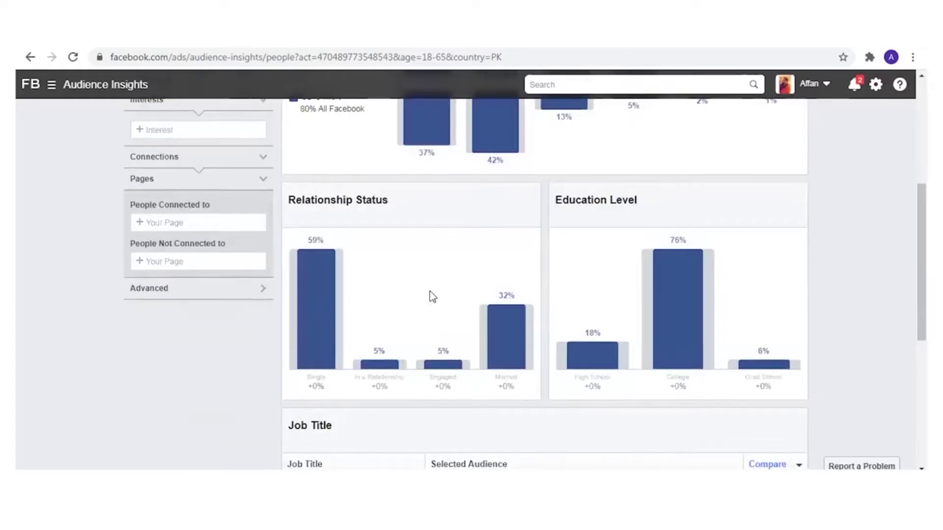
scroll(432, 297, "down", 5)
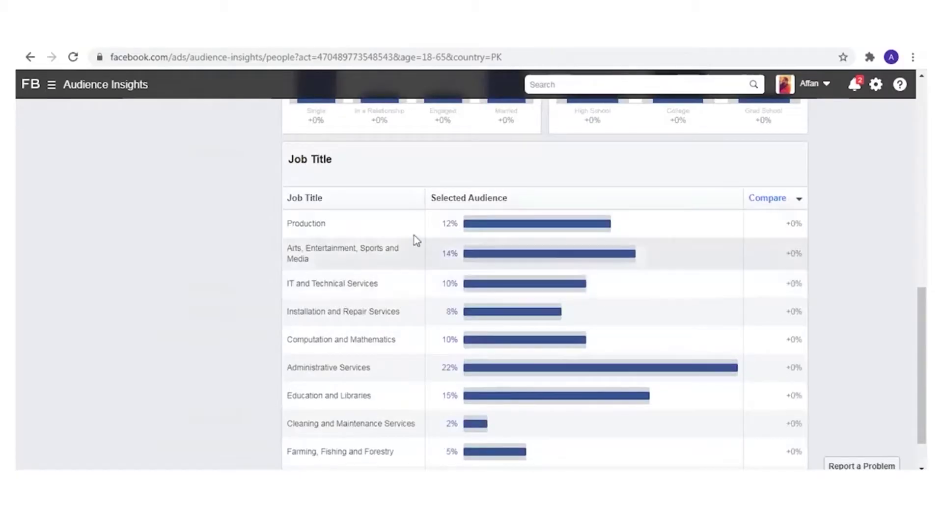
scroll(332, 226, "down", 1)
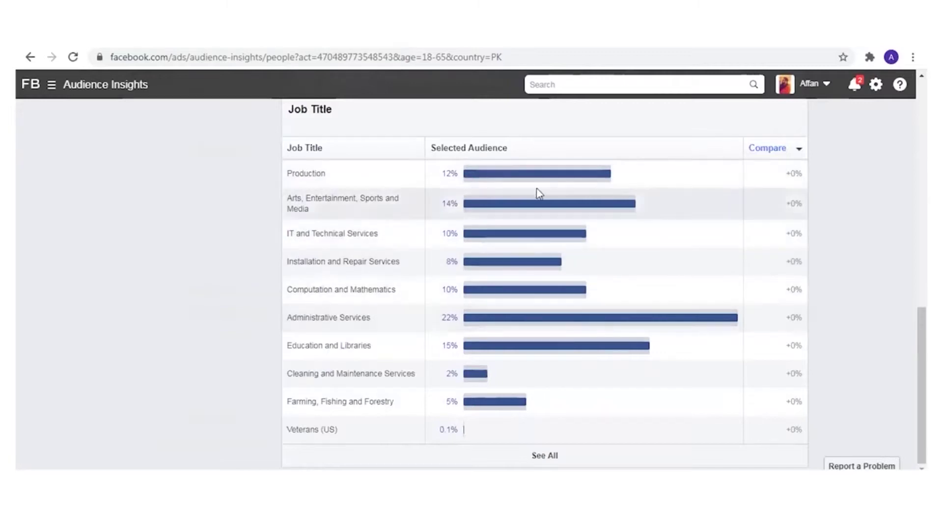
mouse_move(477, 182)
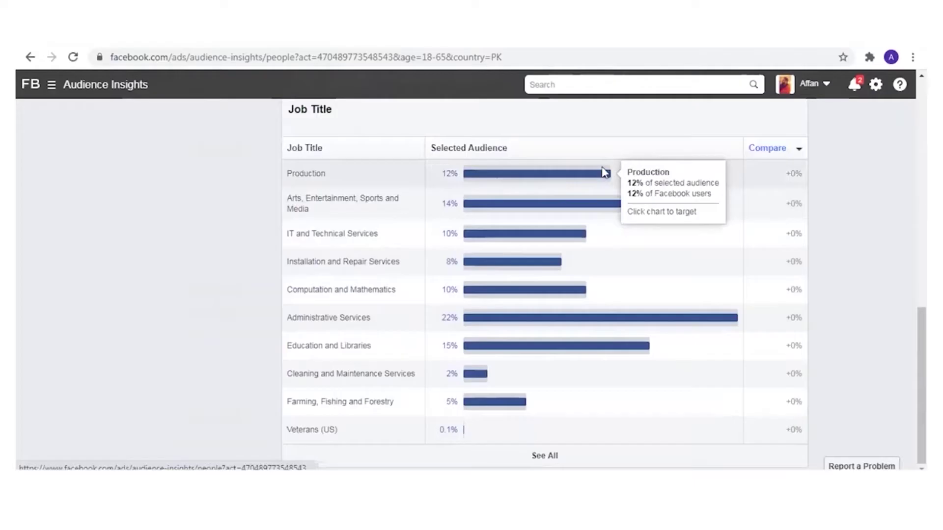
scroll(688, 236, "up", 10)
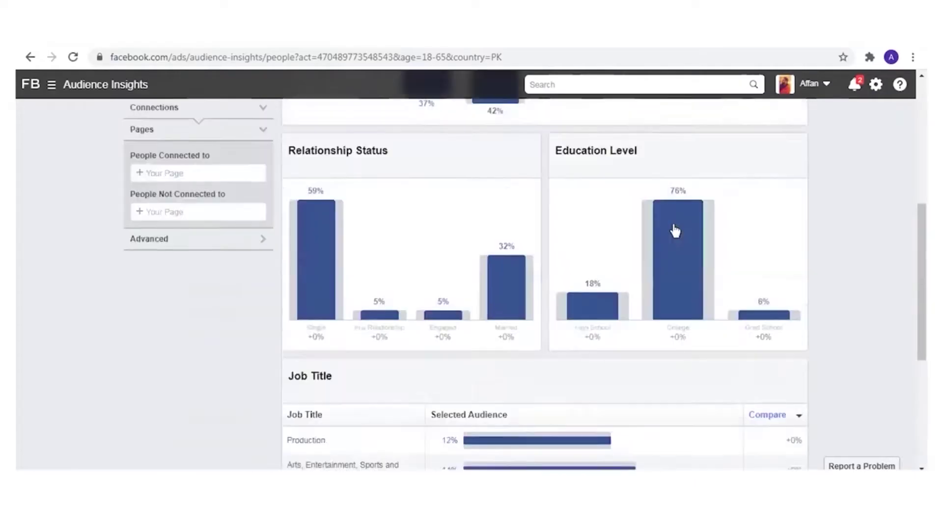
mouse_move(407, 251)
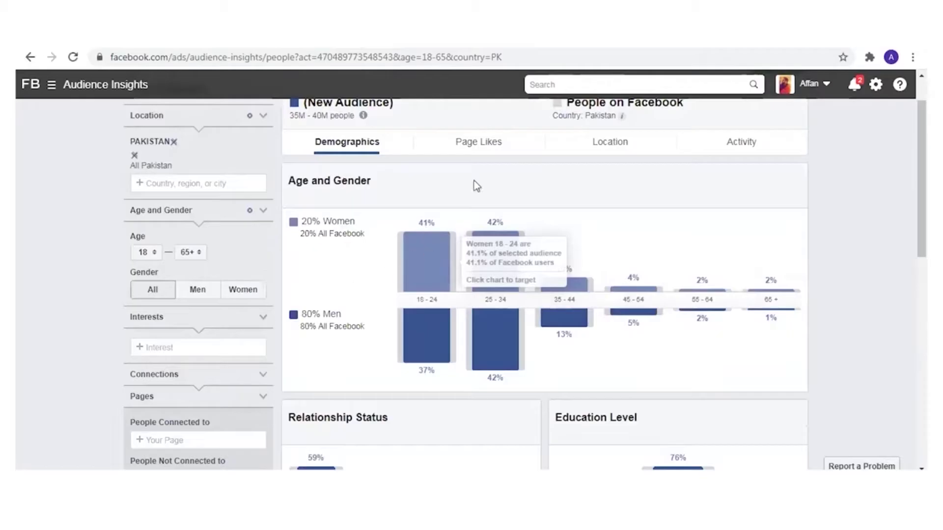
Show the audience's page likes and examine the top categories and NESCAFÉ's audience figure in the Page Likes table
left_click(484, 143)
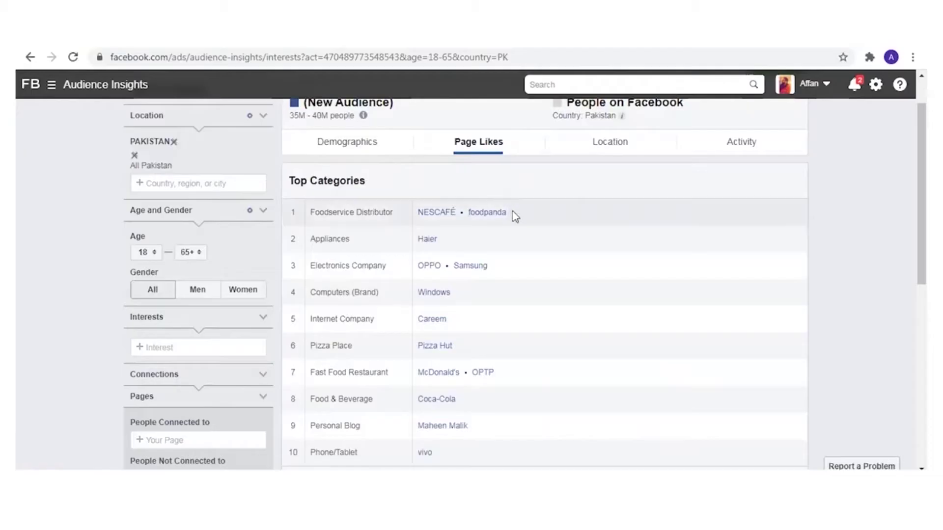
right_click(440, 219)
left_click(895, 223)
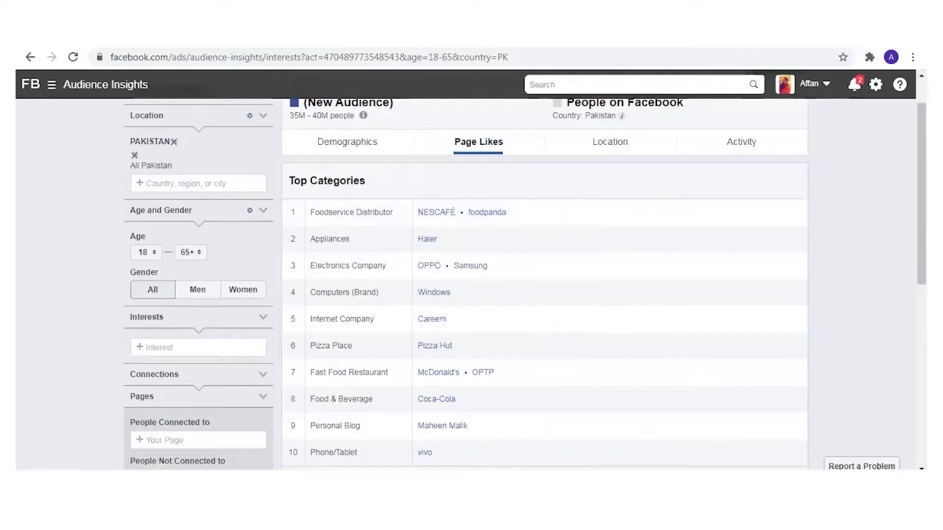
scroll(895, 223, "down", 5)
scroll(544, 285, "down", 3)
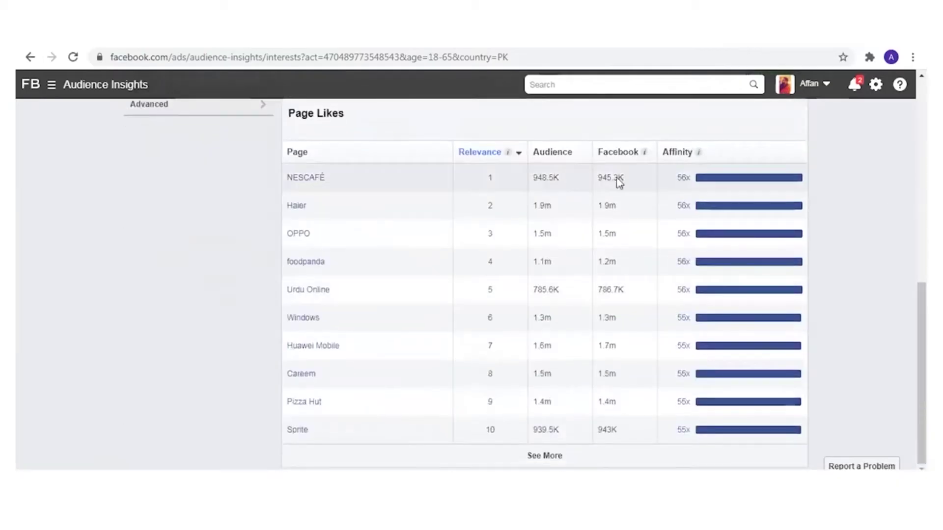
left_click_drag(534, 176, 562, 182)
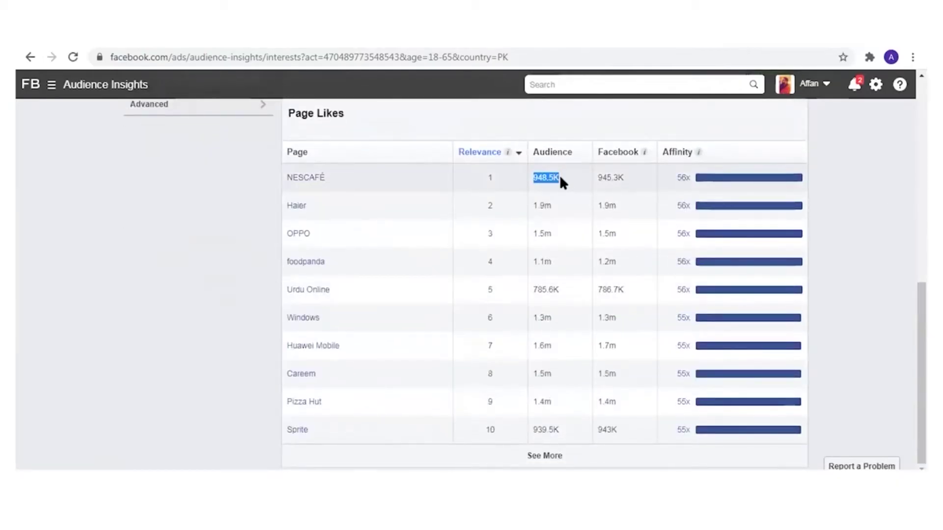
left_click(566, 180)
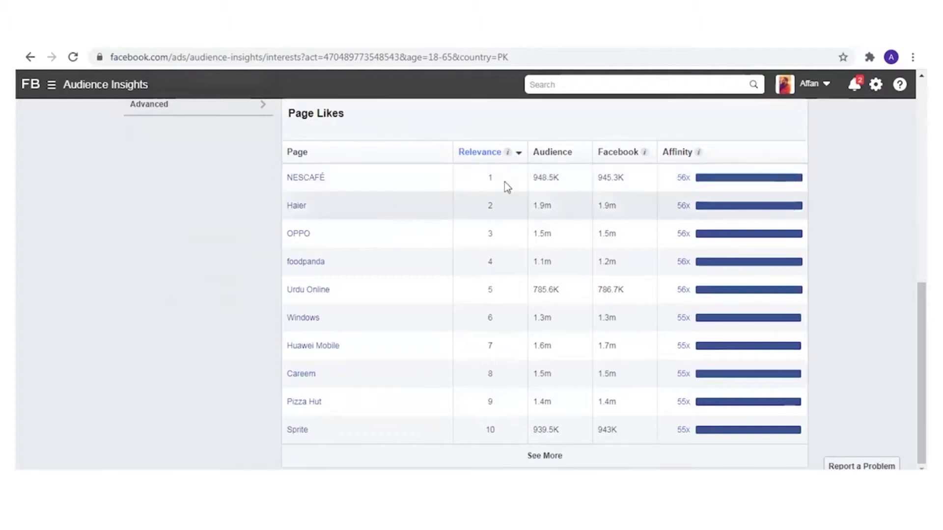
Expand the Top Categories list on the page likes view to show all categories
left_click_drag(922, 325, 922, 146)
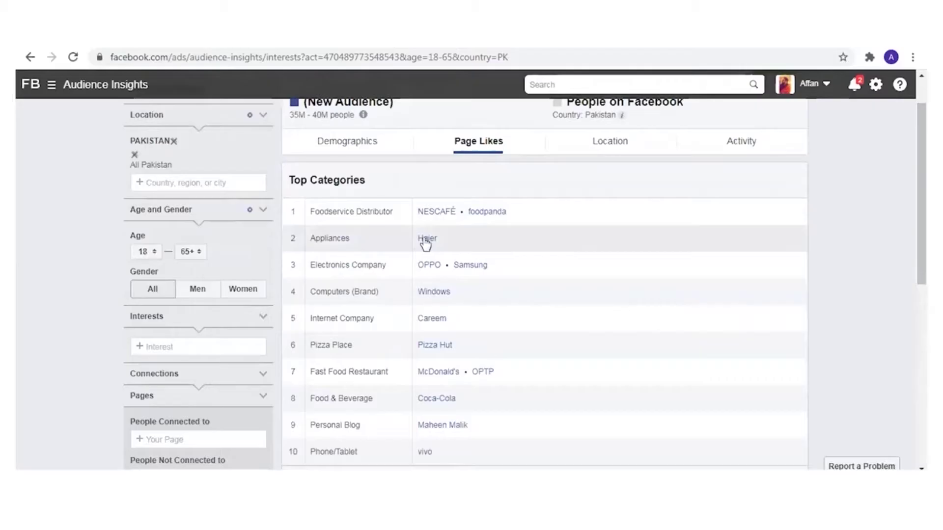
scroll(417, 232, "down", 2)
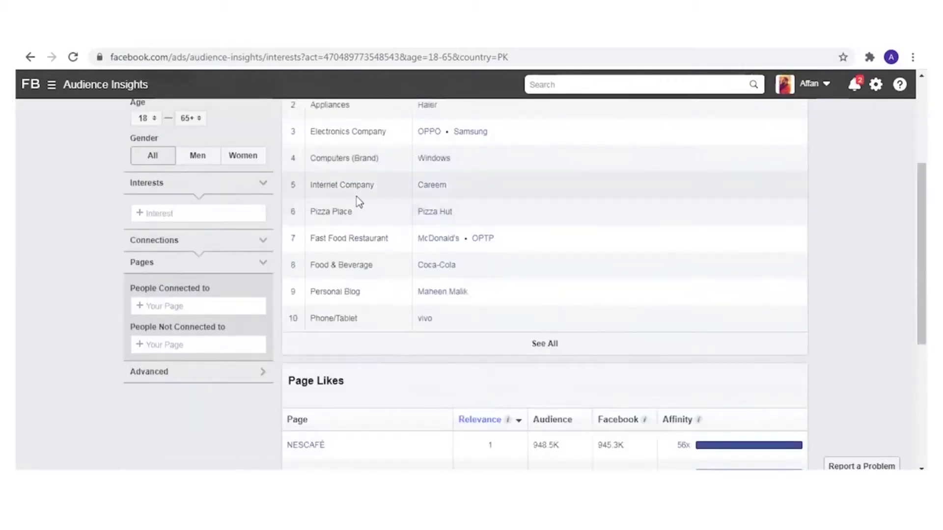
scroll(393, 236, "up", 1)
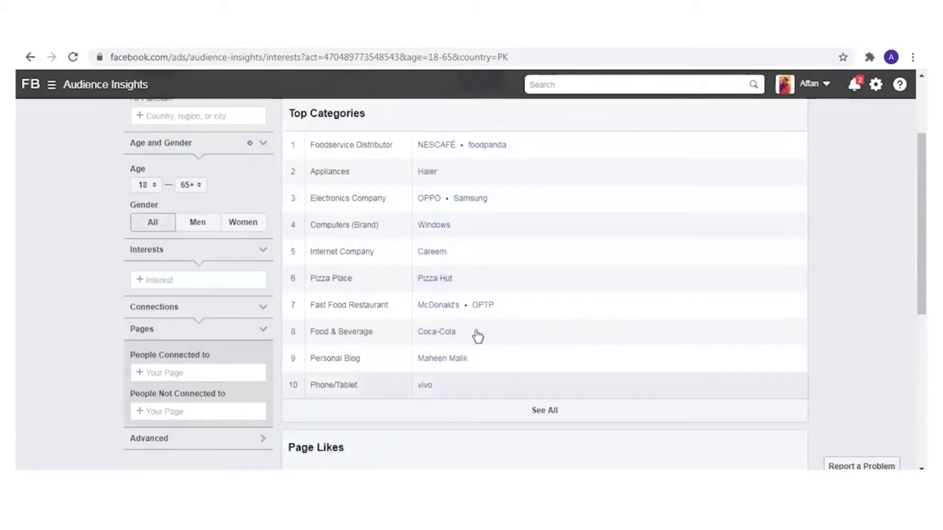
left_click(549, 417)
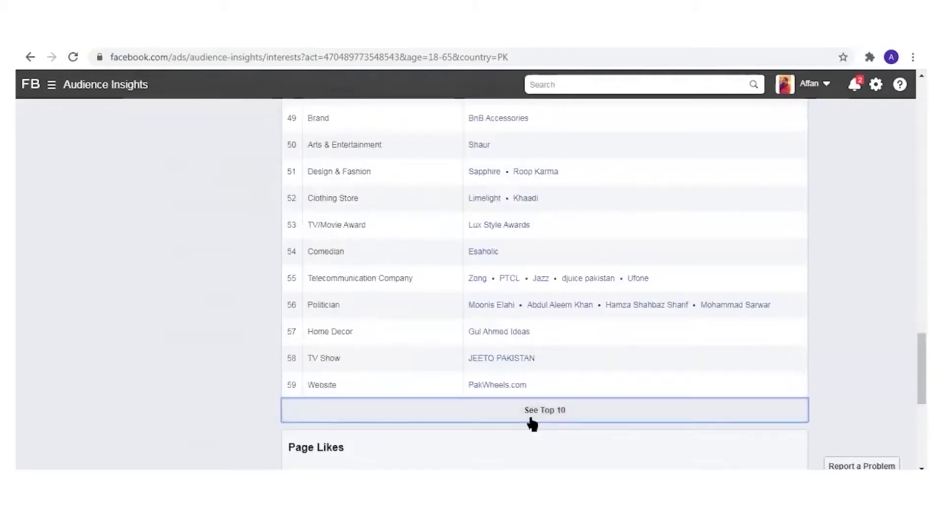
Examine the full category list, including the interest, clothing, food and beverage, telecommunication and politician entries with their liked pages
scroll(603, 283, "up", 7)
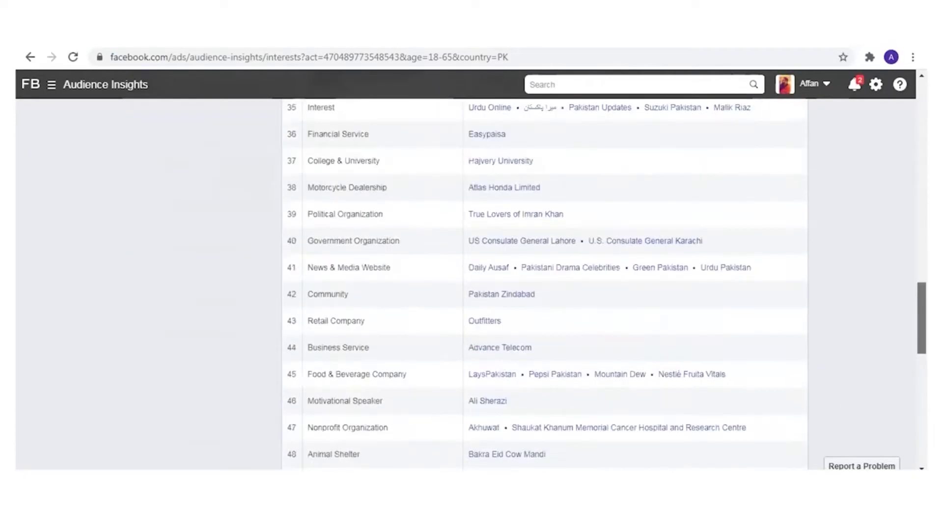
scroll(603, 283, "up", 3)
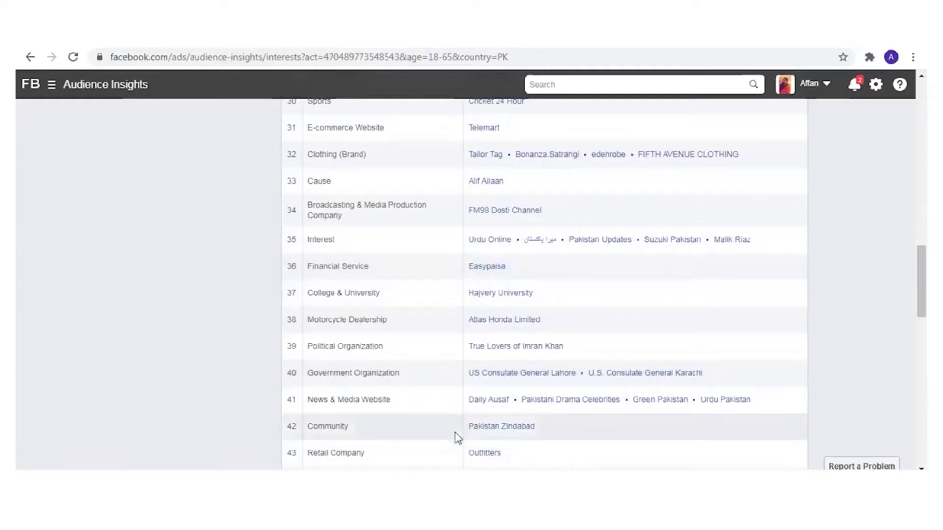
scroll(457, 437, "up", 3)
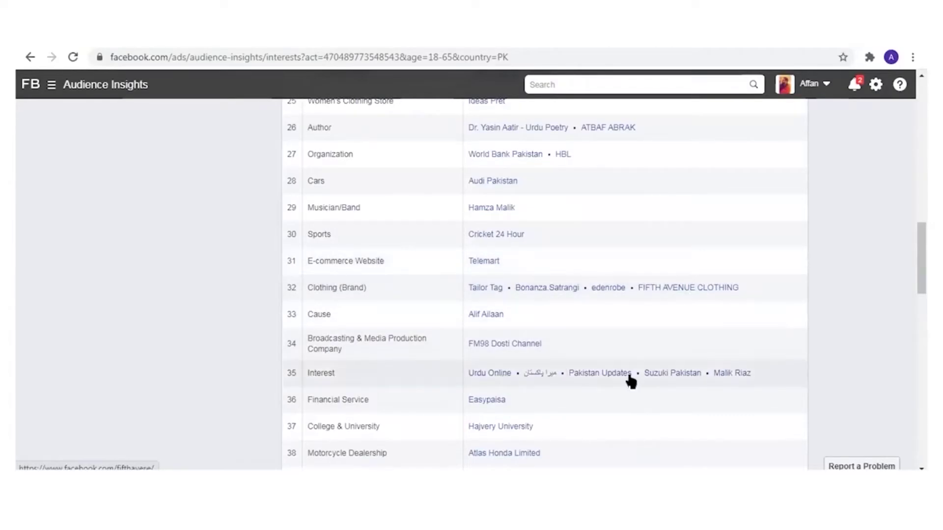
scroll(532, 388, "down", 1)
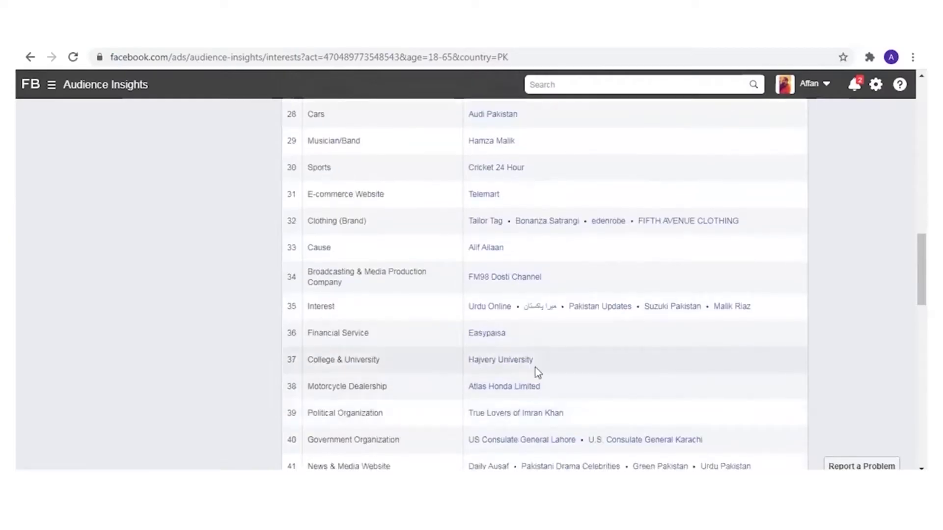
scroll(441, 412, "down", 3)
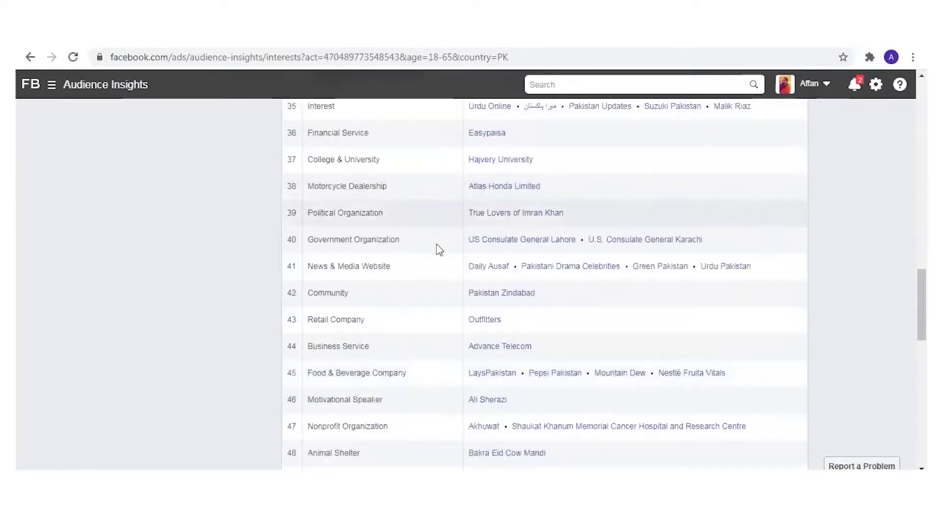
scroll(491, 294, "down", 1)
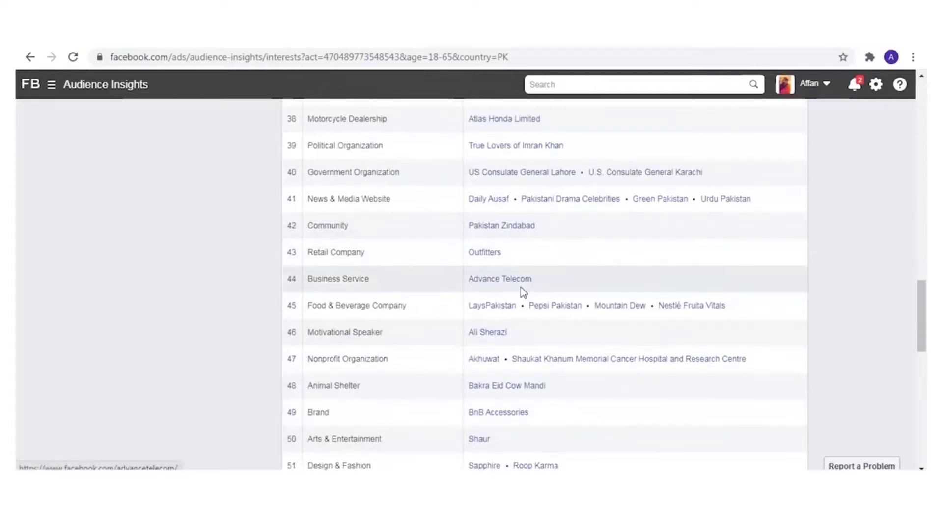
scroll(550, 293, "down", 2)
scroll(516, 359, "down", 2)
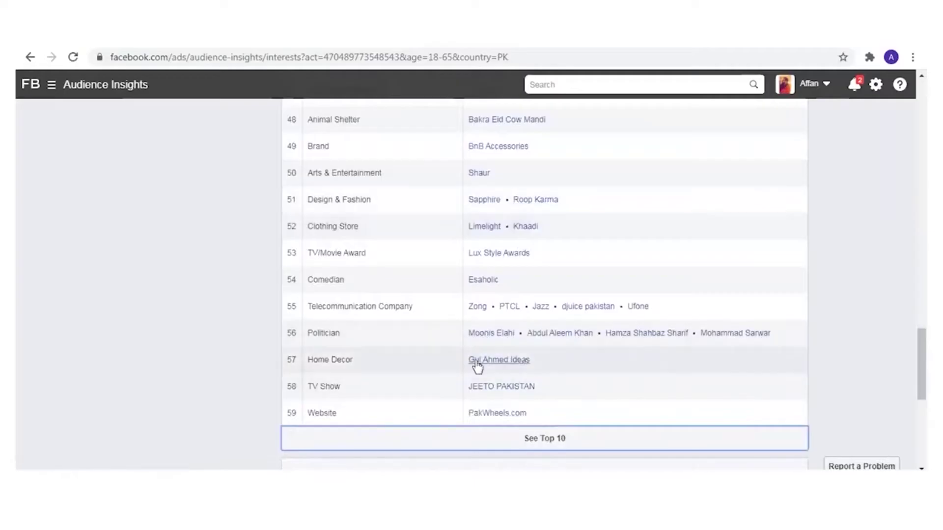
scroll(491, 373, "up", 1)
scroll(496, 388, "up", 2)
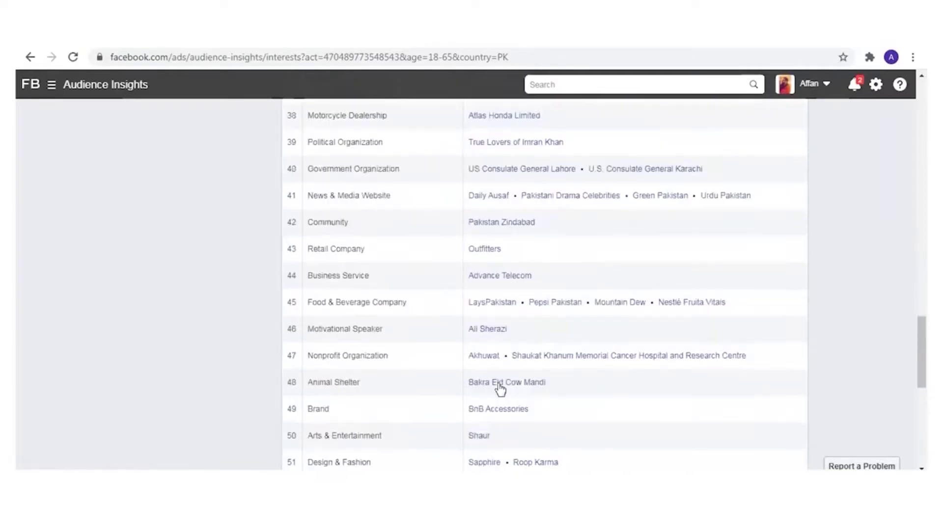
scroll(523, 422, "down", 1)
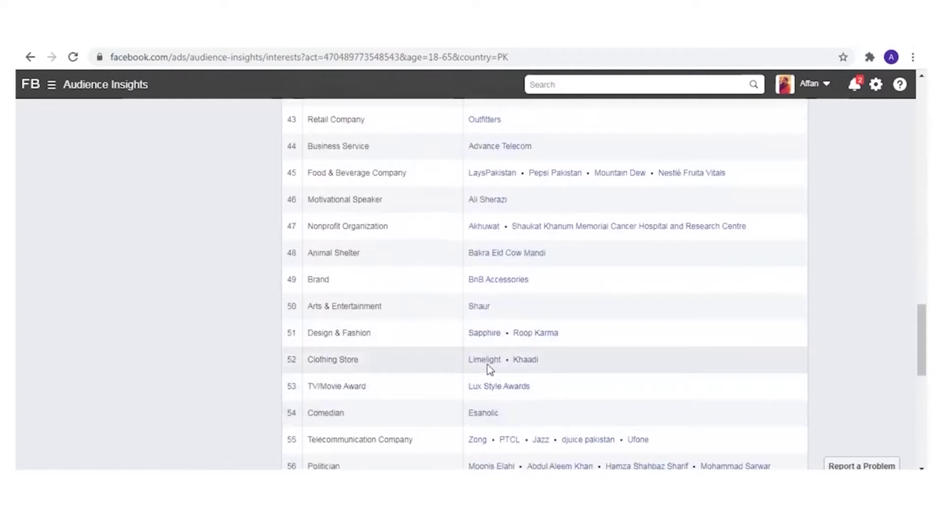
scroll(341, 157, "up", 1)
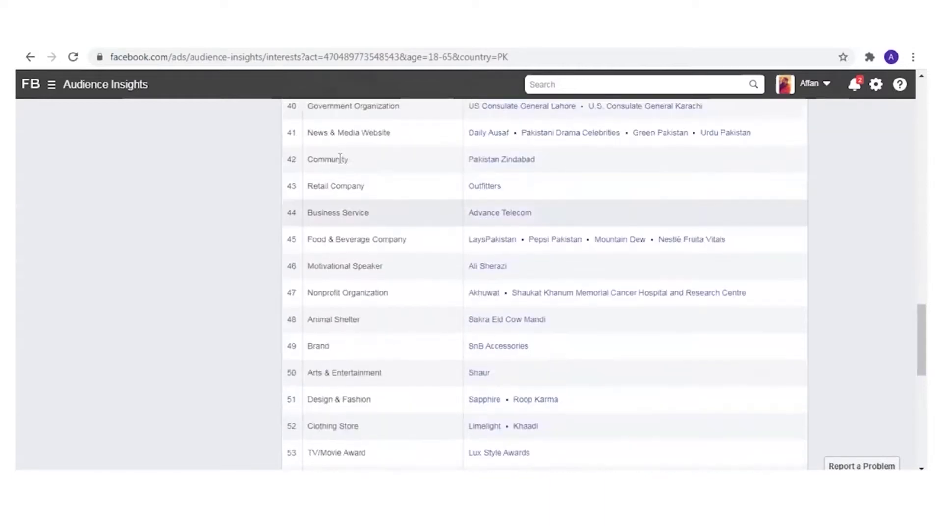
scroll(432, 332, "down", 3)
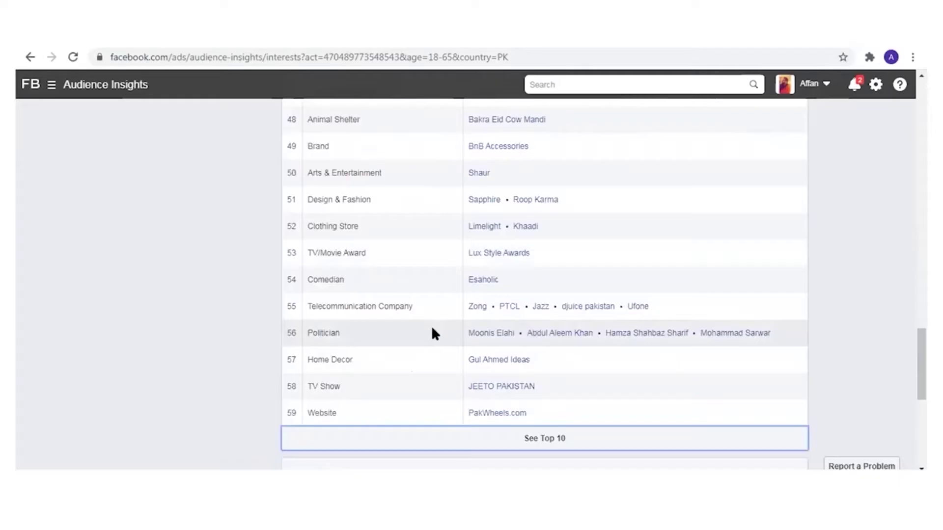
scroll(433, 329, "up", 2)
scroll(433, 328, "down", 3)
Check the new audience's estimated size and the demographics view, ending on the page likes view
scroll(433, 328, "up", 20)
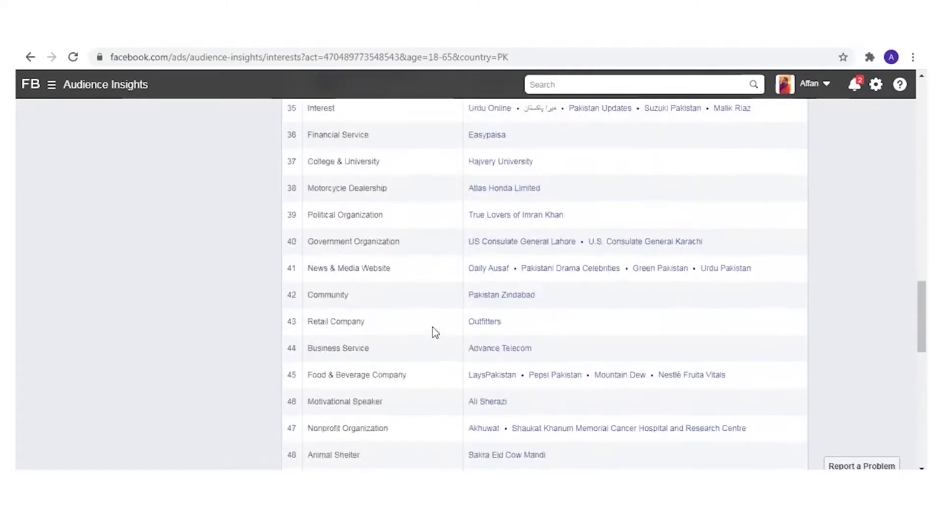
scroll(432, 327, "up", 6)
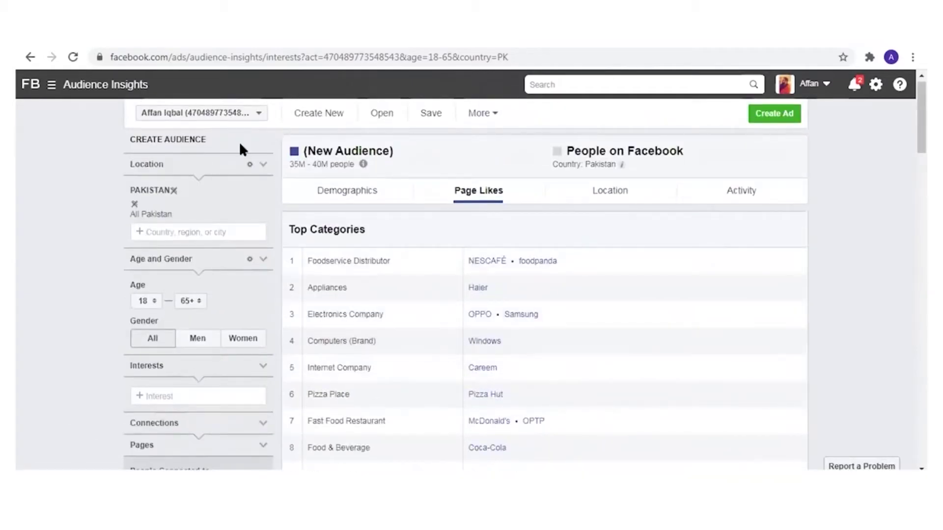
mouse_move(374, 162)
left_click_drag(290, 164, 343, 169)
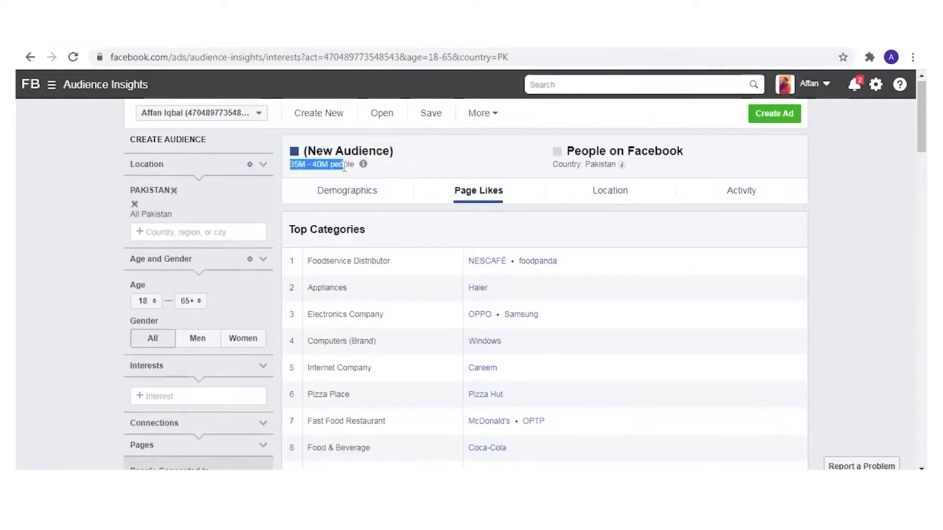
left_click(411, 148)
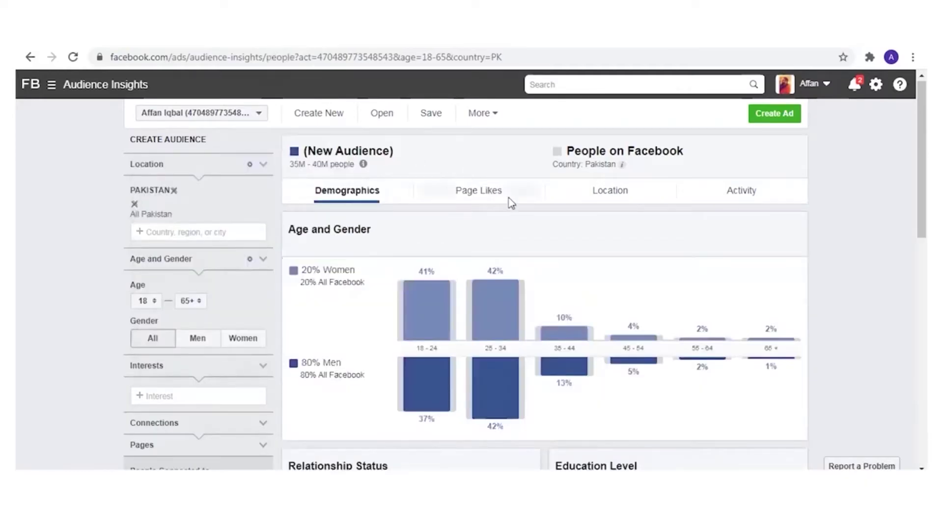
left_click(500, 197)
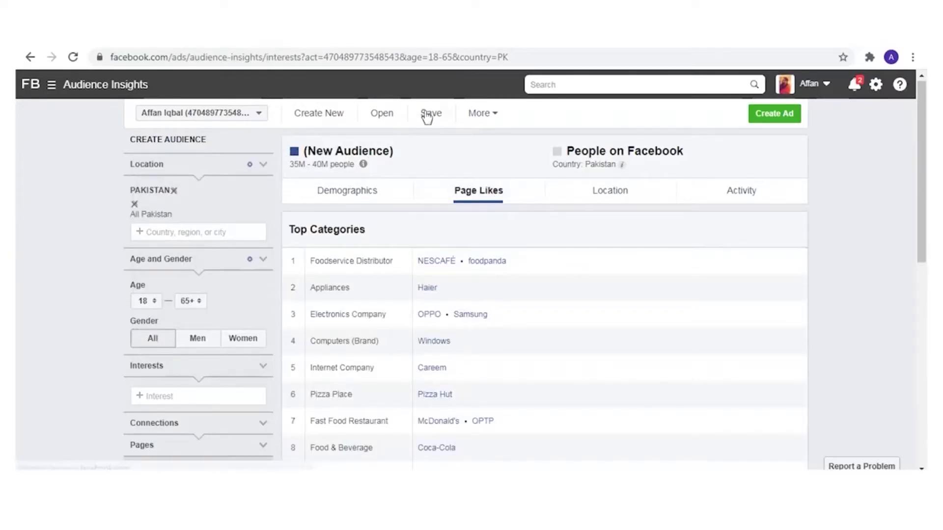
Expand the Advanced audience filters and look over the Relationship Status, Education and Parents options
scroll(185, 359, "down", 5)
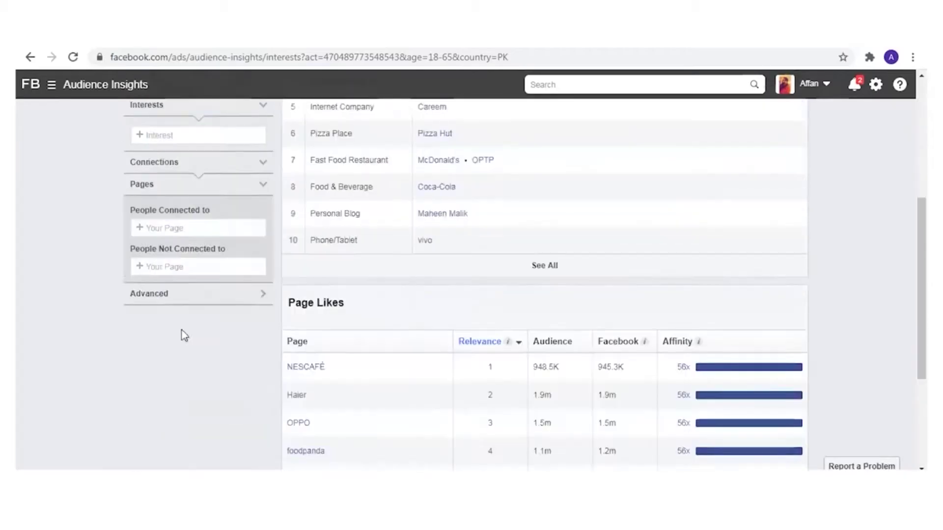
left_click(186, 287)
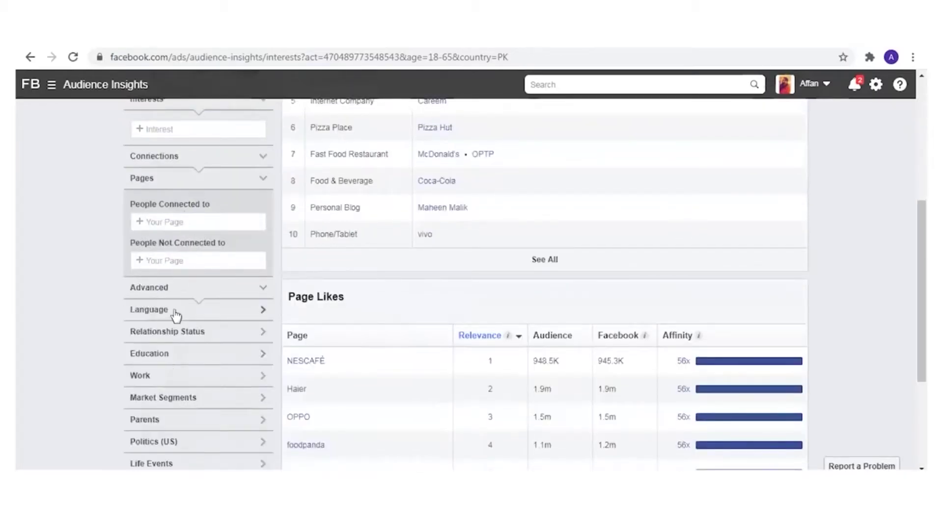
scroll(175, 316, "down", 2)
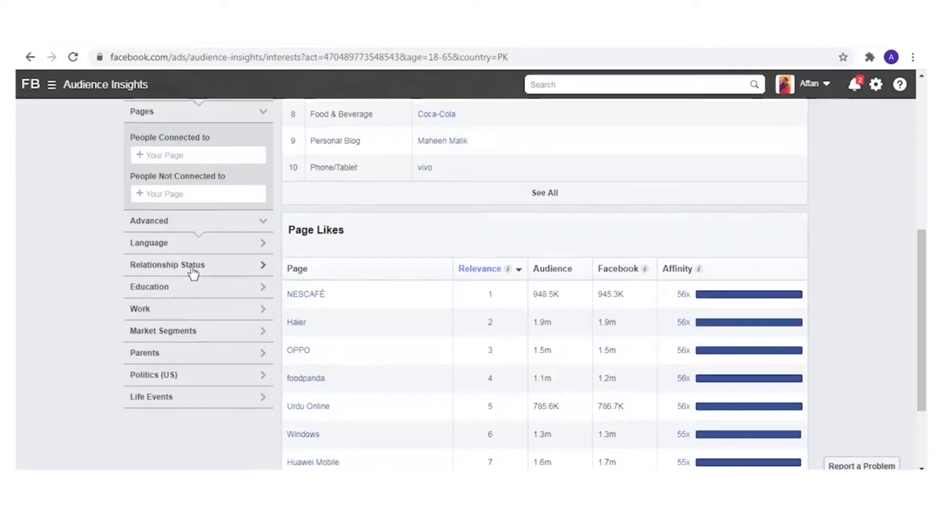
left_click(226, 269)
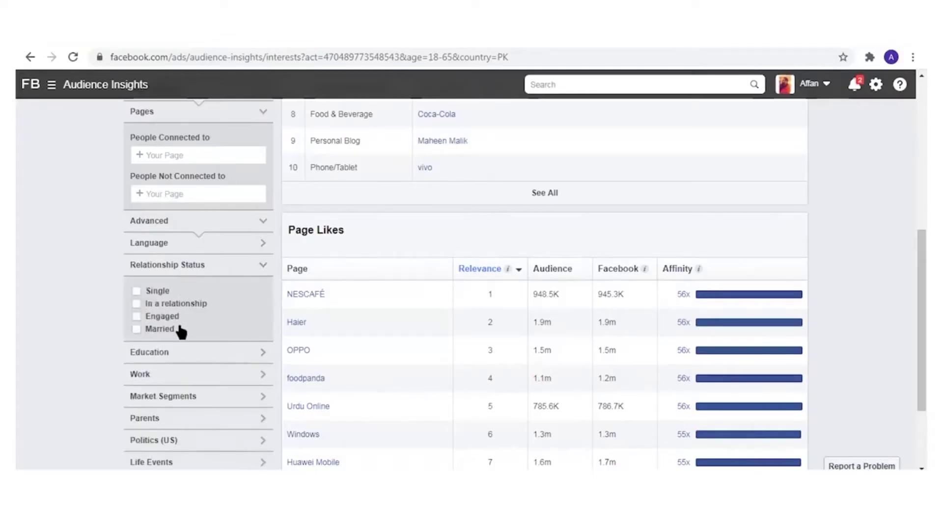
left_click(185, 355)
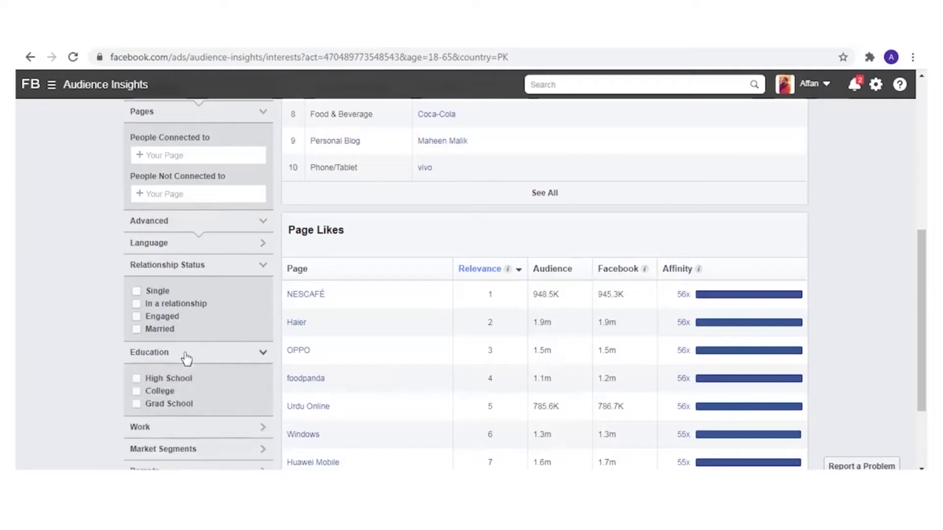
scroll(186, 358, "down", 3)
left_click(177, 355)
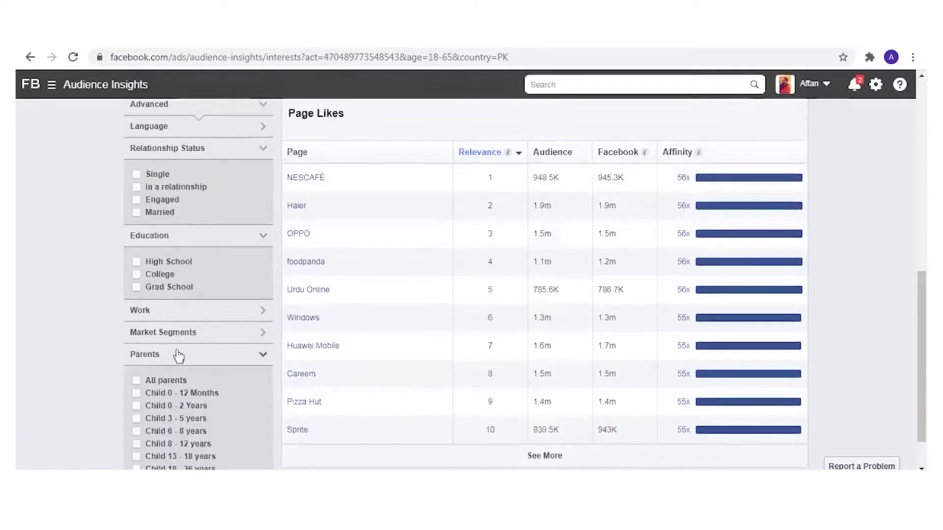
scroll(175, 347, "down", 1)
scroll(174, 349, "up", 3)
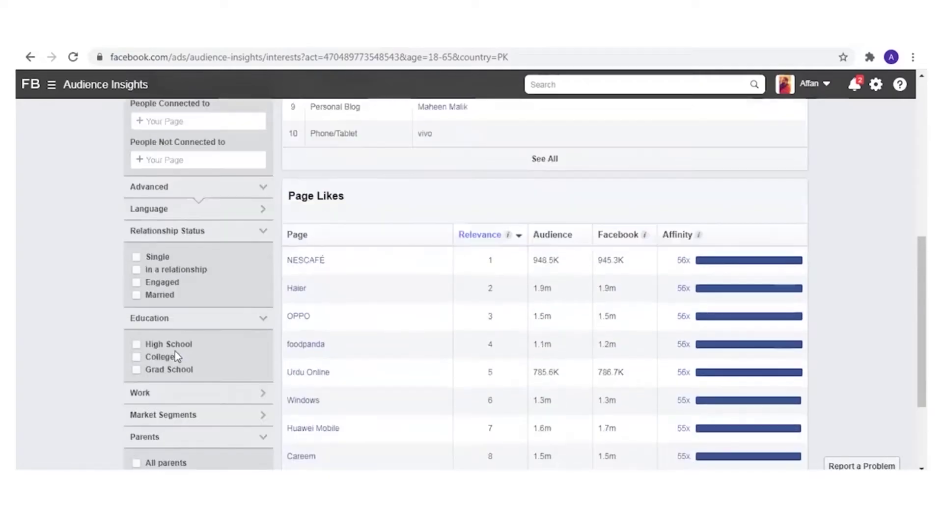
Collapse the Relationship Status, Education and Parents filter options
left_click(184, 241)
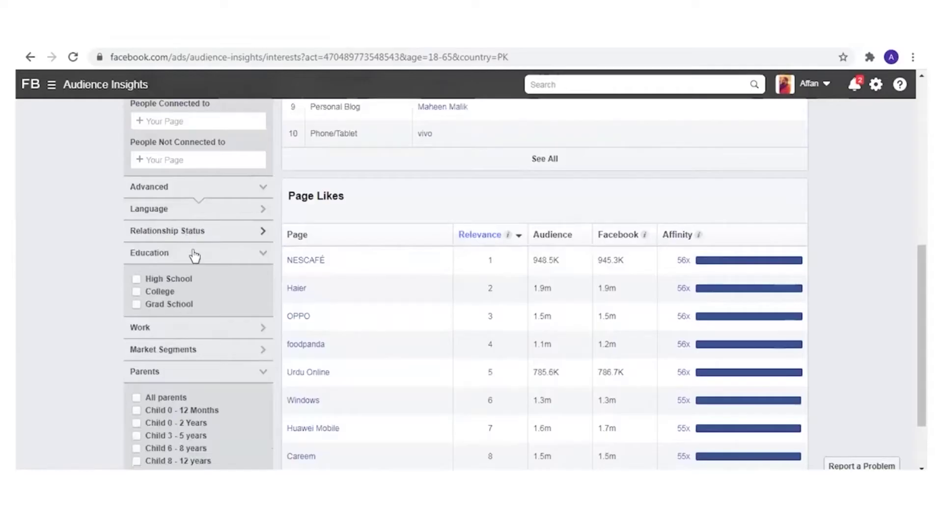
left_click(194, 255)
left_click(193, 320)
Show the audience's location breakdown and examine the top cities with their selected audience shares
scroll(191, 324, "up", 8)
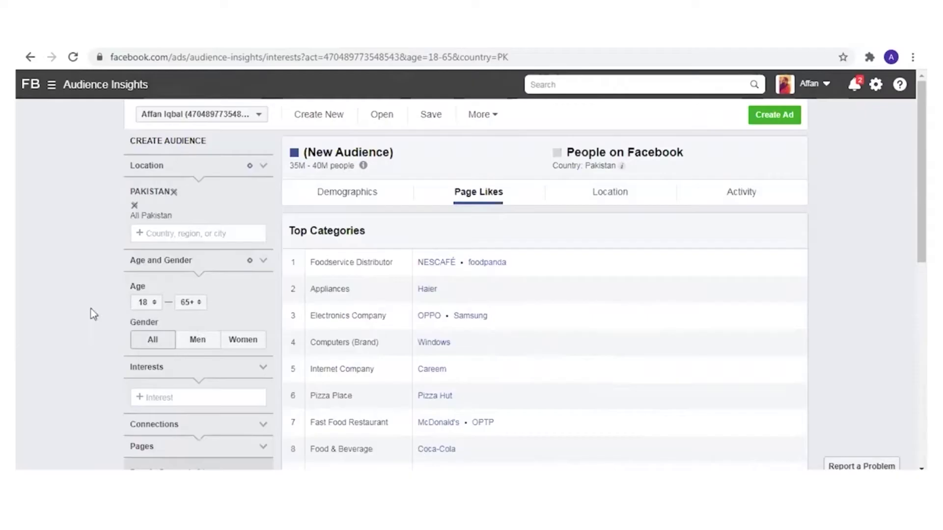
left_click(610, 190)
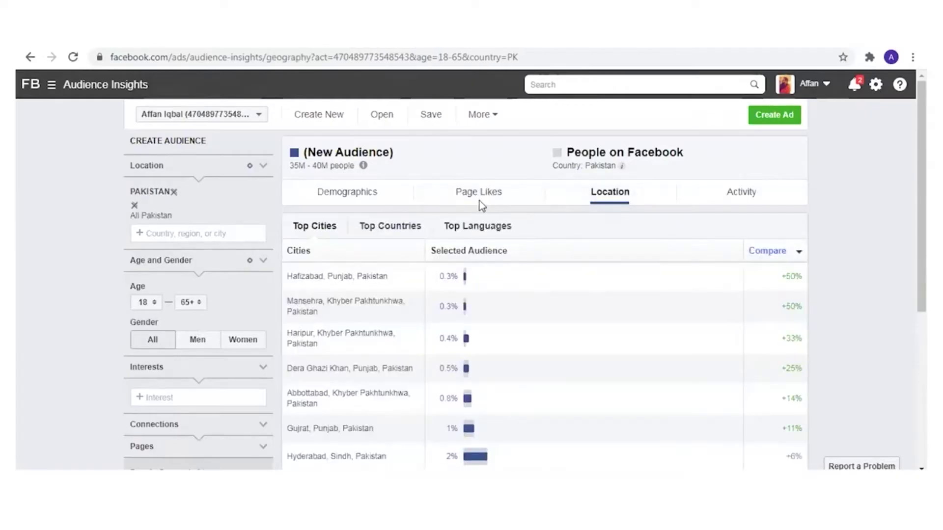
scroll(388, 327, "down", 4)
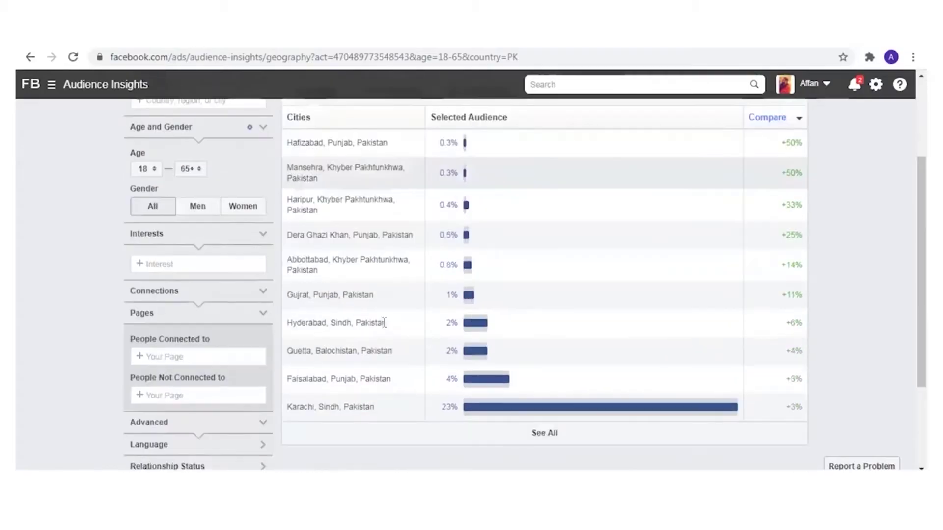
scroll(386, 339, "up", 3)
scroll(386, 339, "up", 2)
scroll(568, 284, "down", 3)
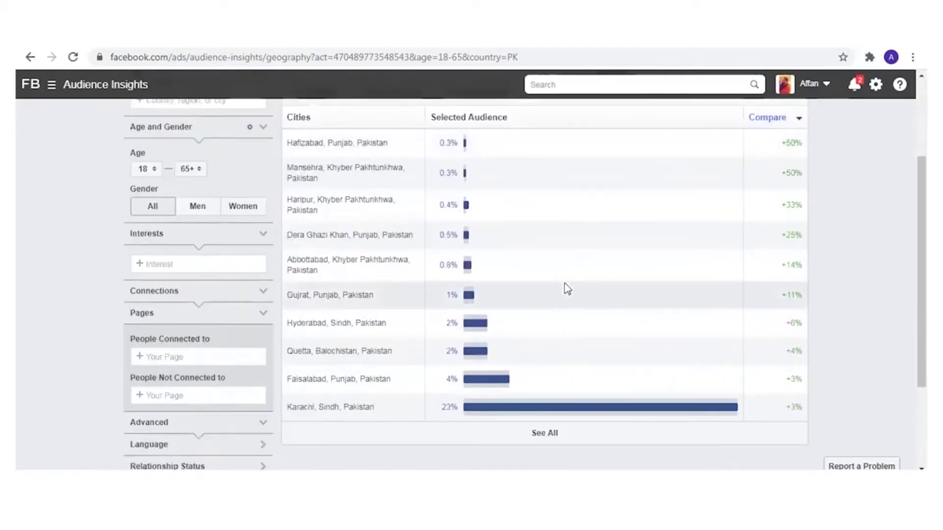
Expand the top cities table to all cities and examine the selected audience shares across Pakistan
left_click(546, 435)
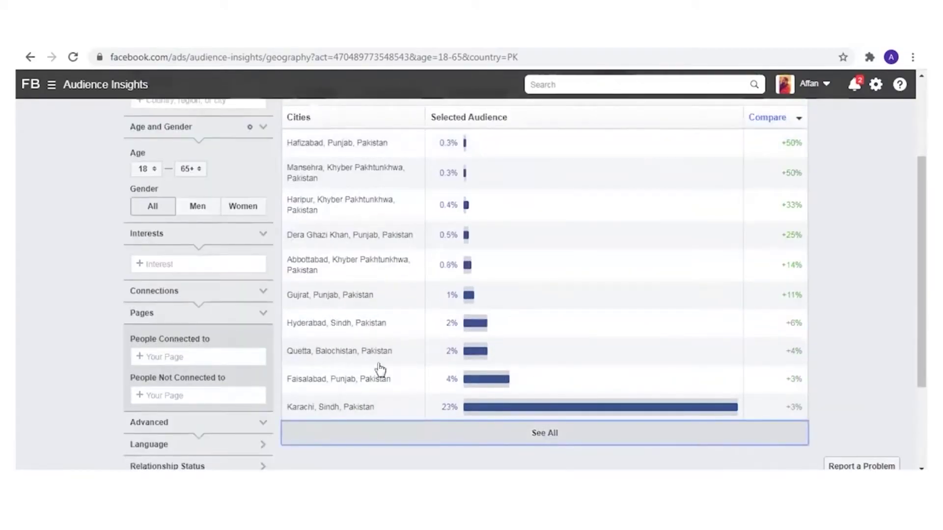
scroll(437, 334, "up", 5)
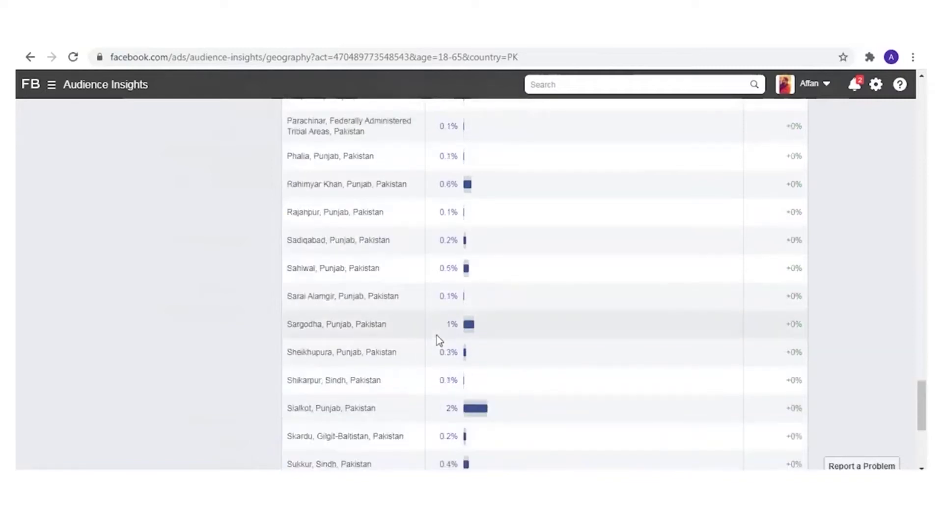
scroll(483, 326, "up", 10)
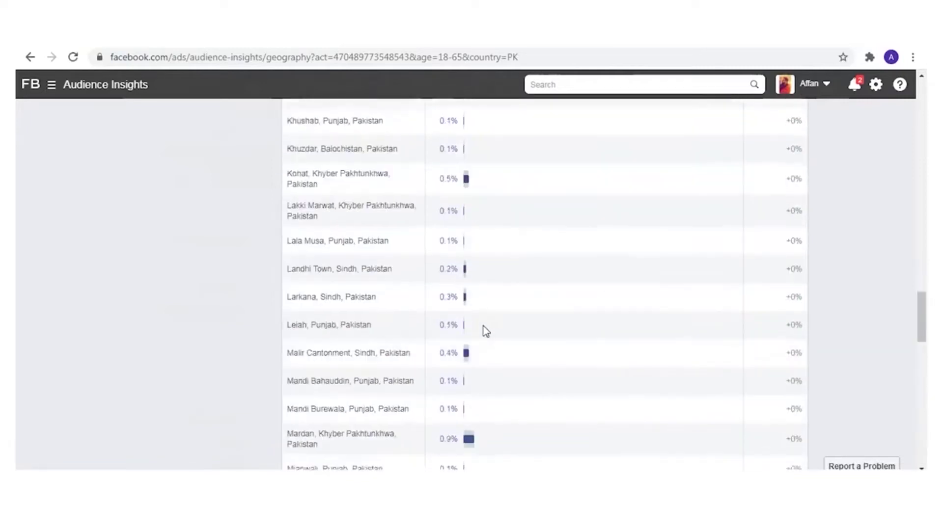
scroll(486, 329, "up", 10)
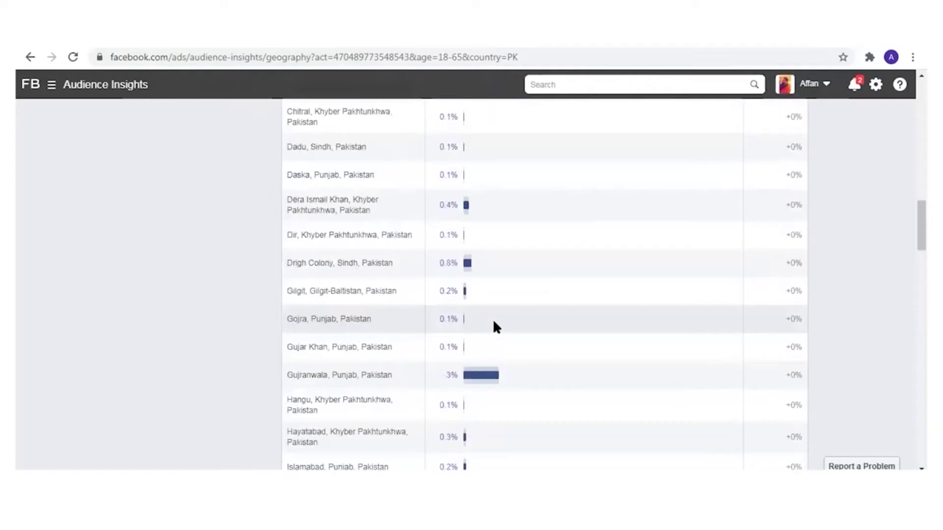
scroll(498, 345, "up", 10)
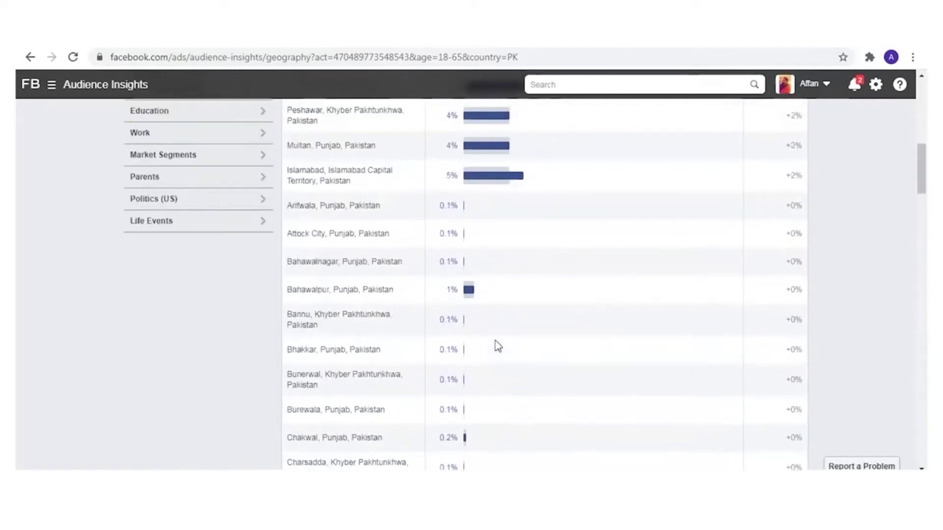
scroll(498, 345, "up", 3)
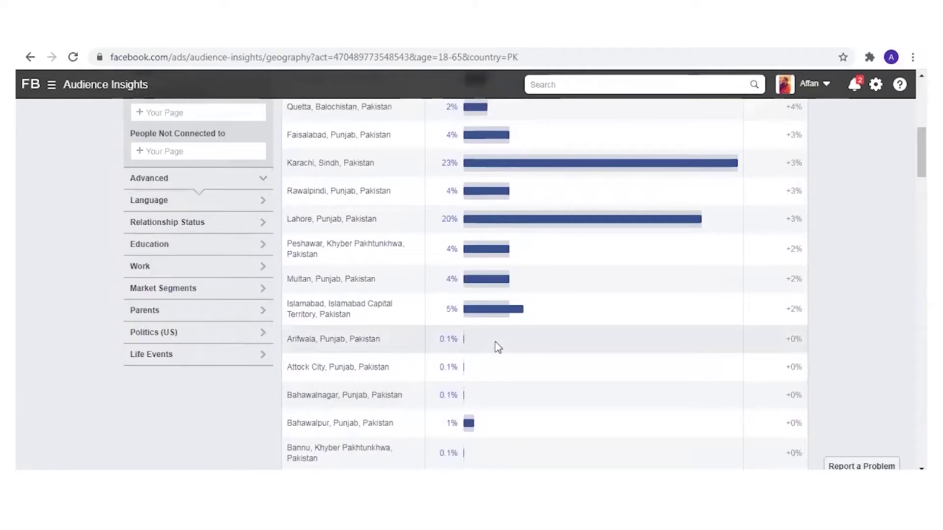
scroll(498, 346, "up", 10)
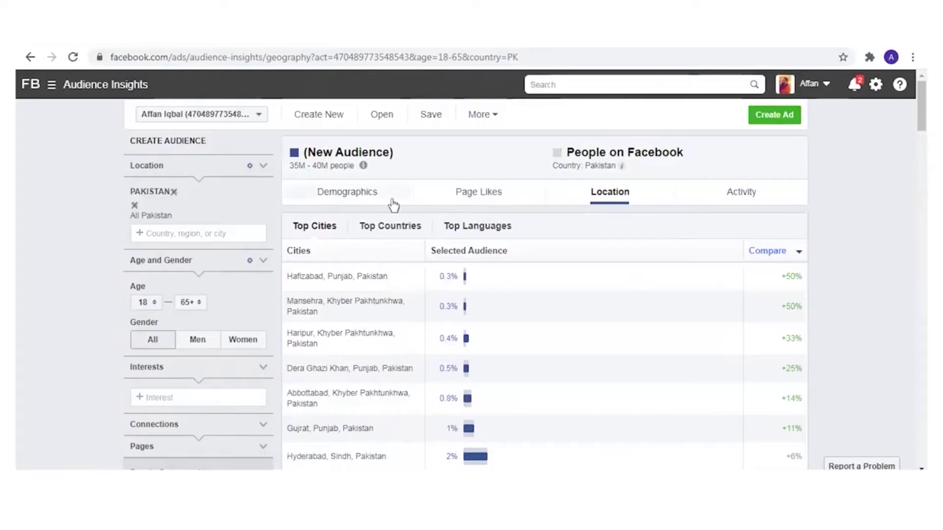
scroll(723, 201, "down", 10)
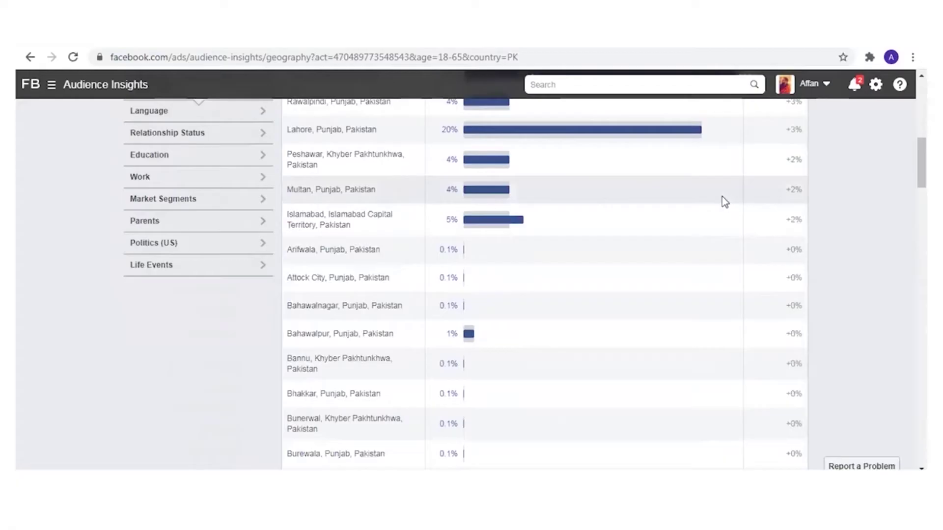
scroll(722, 201, "up", 10)
Show the demographics, add McDonald's as an interest and check the estimated audience size
left_click(345, 197)
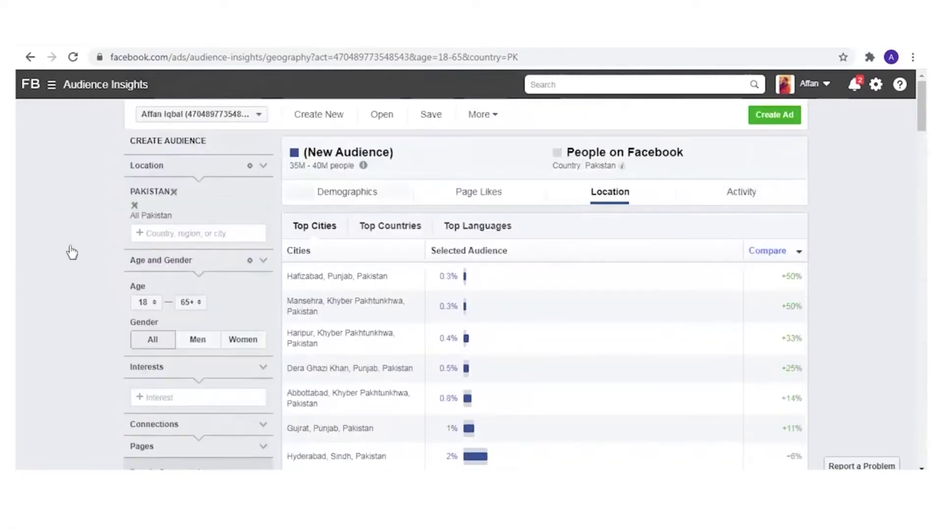
left_click(162, 397)
type("mcdonal")
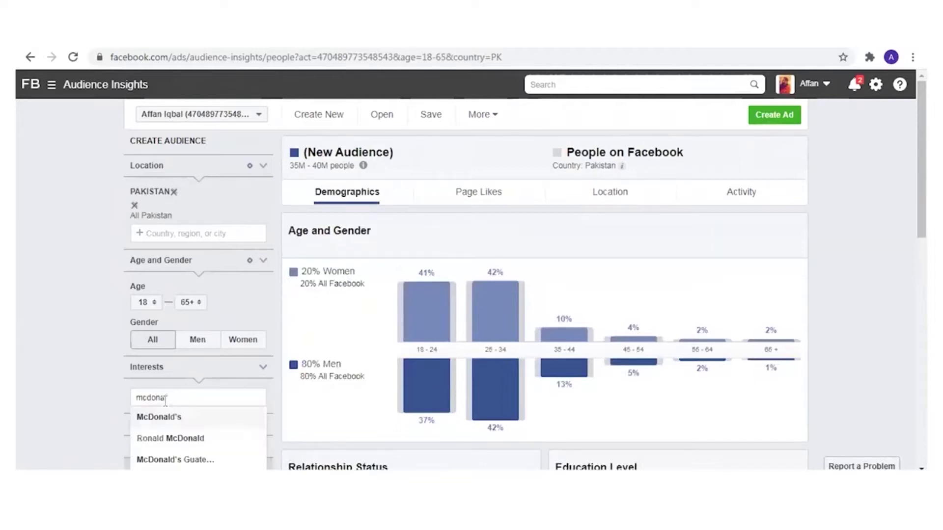
left_click(210, 416)
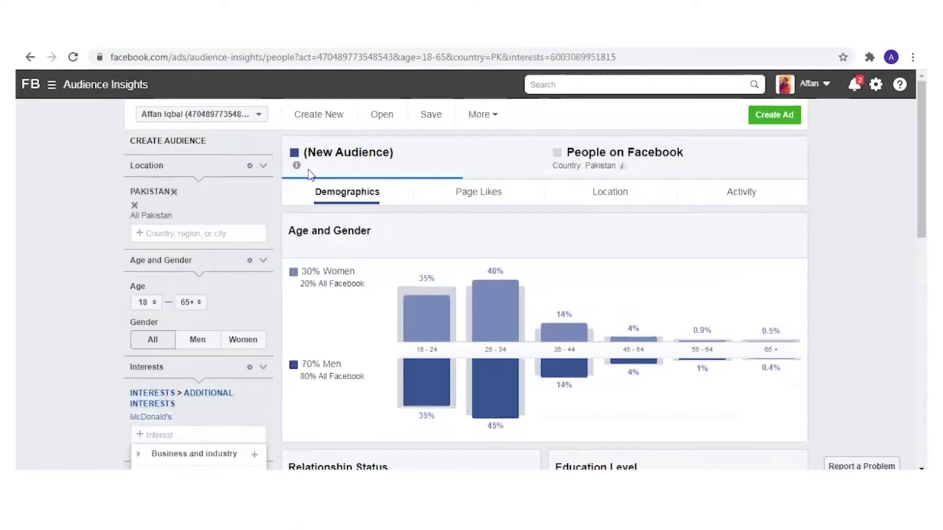
left_click_drag(294, 166, 355, 166)
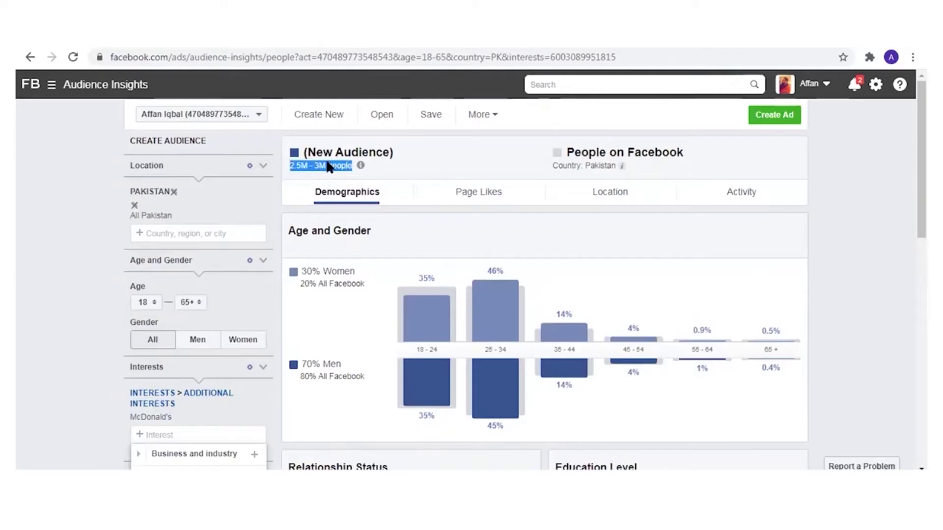
Replace the McDonald's interest with Curtain and check the estimated audience size
left_click(260, 417)
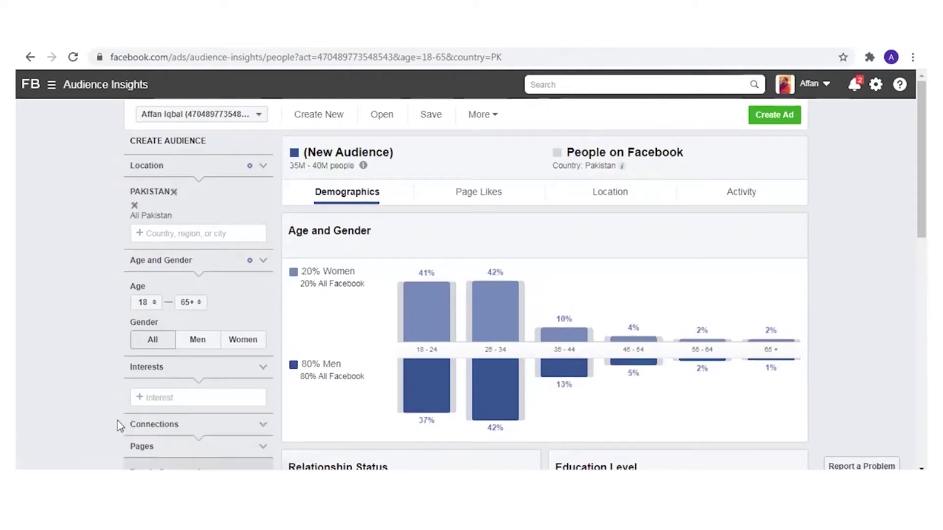
left_click(201, 396)
type("curtains")
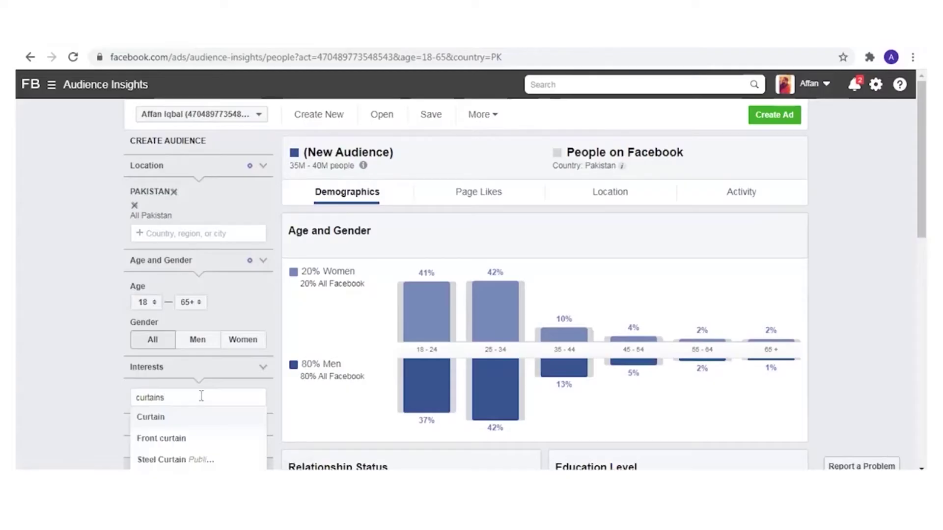
left_click(160, 417)
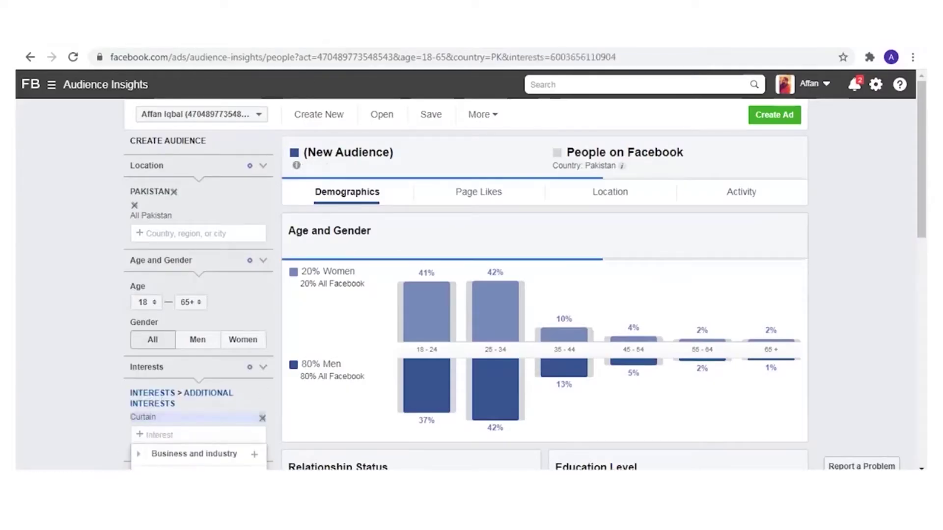
left_click_drag(289, 166, 356, 168)
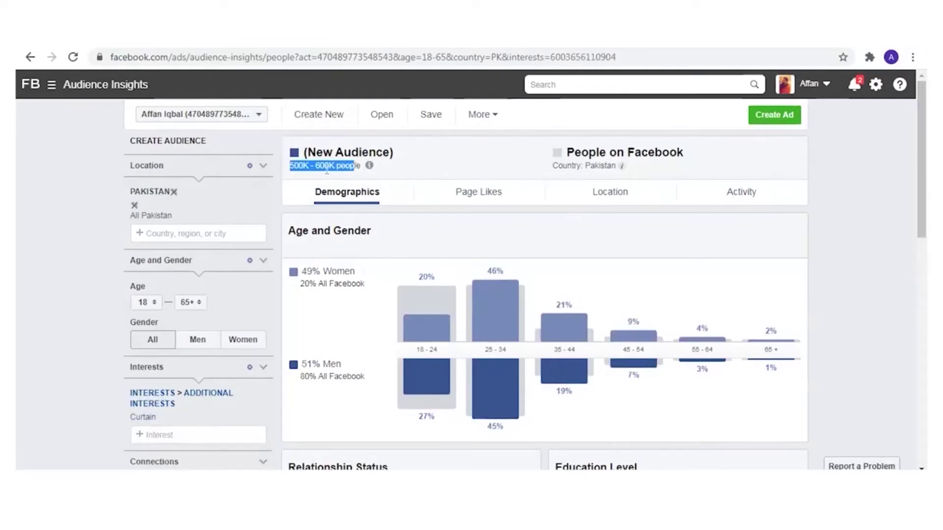
Review the Curtain audience's demographics, from age and gender down to the job titles
left_click(592, 230)
scroll(584, 230, "down", 5)
scroll(582, 232, "down", 3)
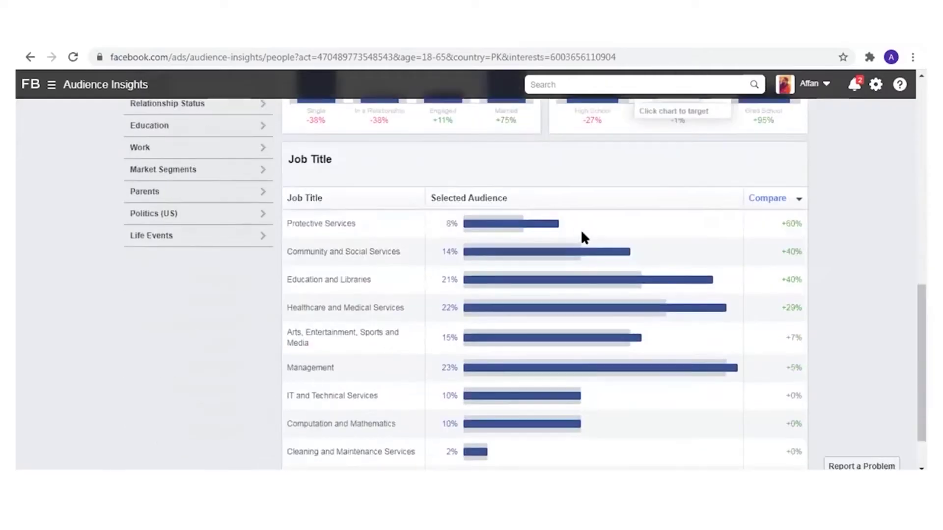
scroll(580, 230, "up", 8)
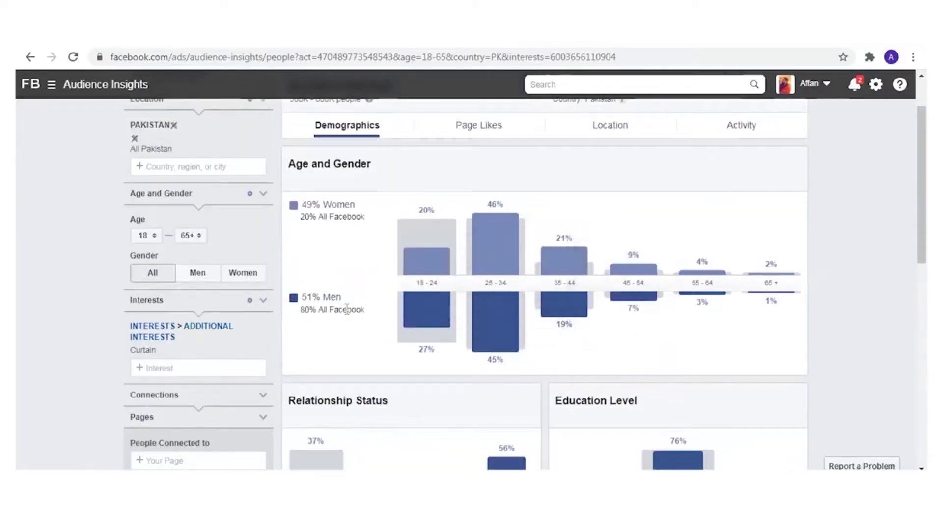
Show the Curtain audience's page likes and expand the Top Categories table to all categories
left_click(470, 136)
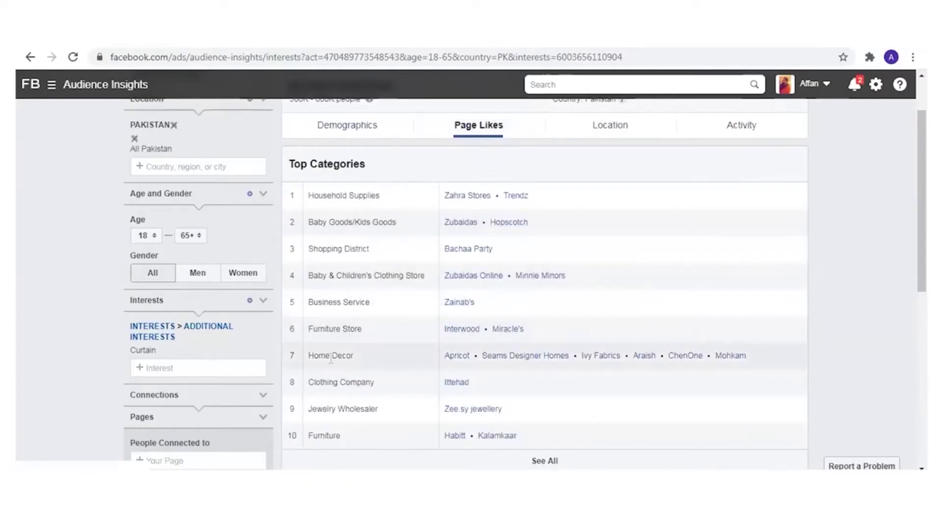
scroll(457, 363, "down", 1)
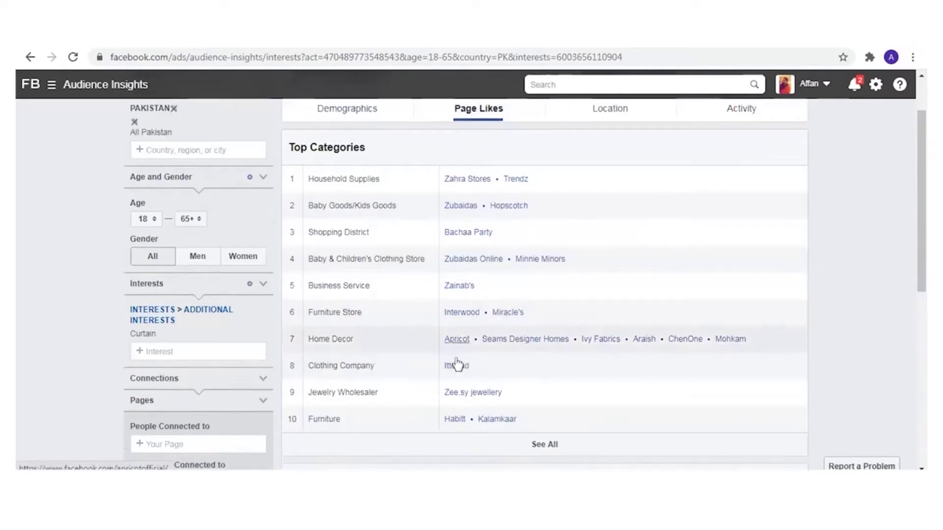
scroll(491, 361, "down", 1)
left_click(550, 394)
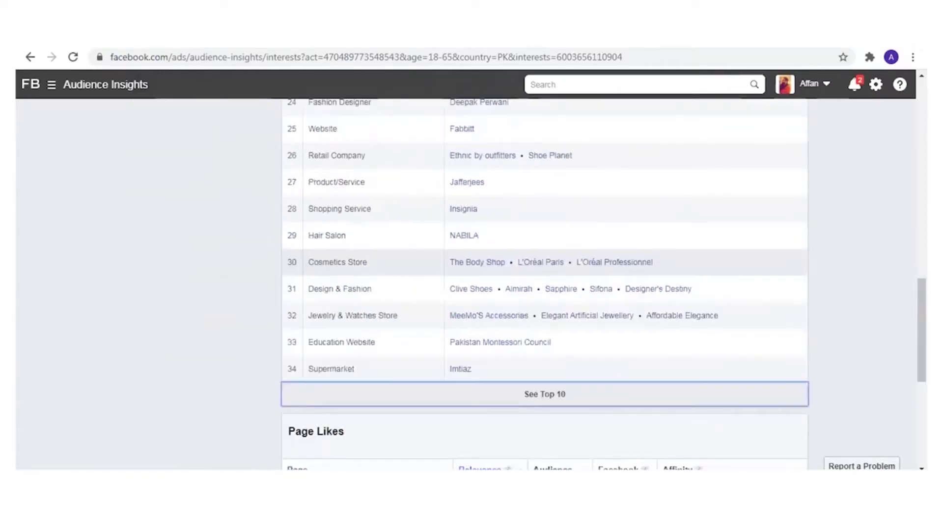
Examine the full list of top categories and the pages liked in each one
scroll(892, 329, "up", 3)
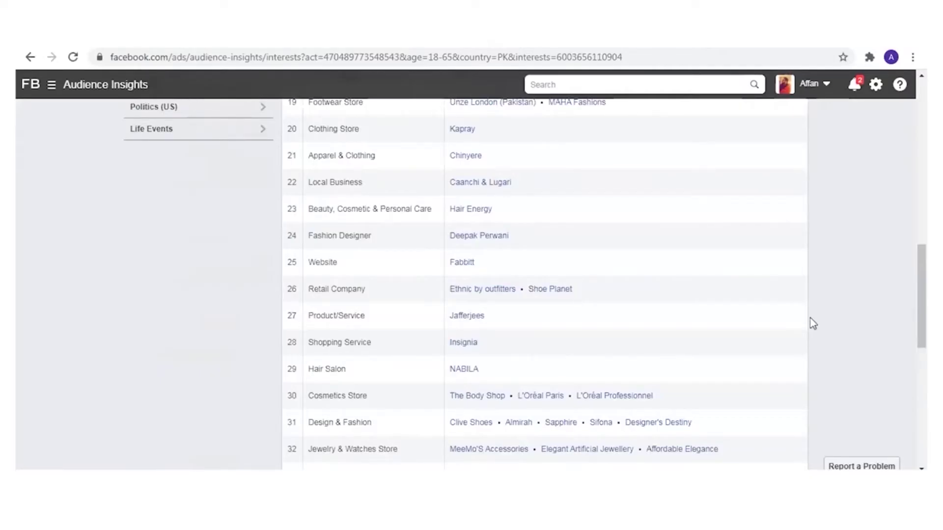
scroll(793, 376, "up", 3)
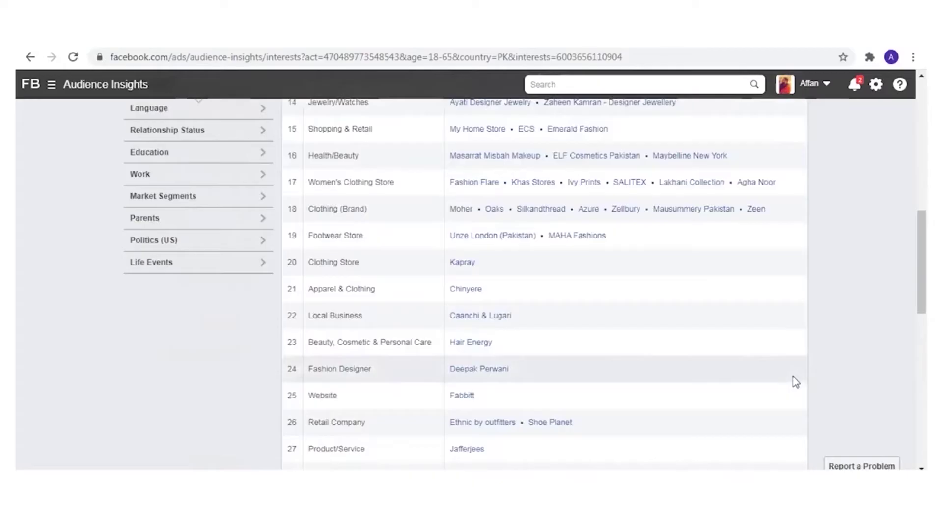
scroll(793, 377, "up", 2)
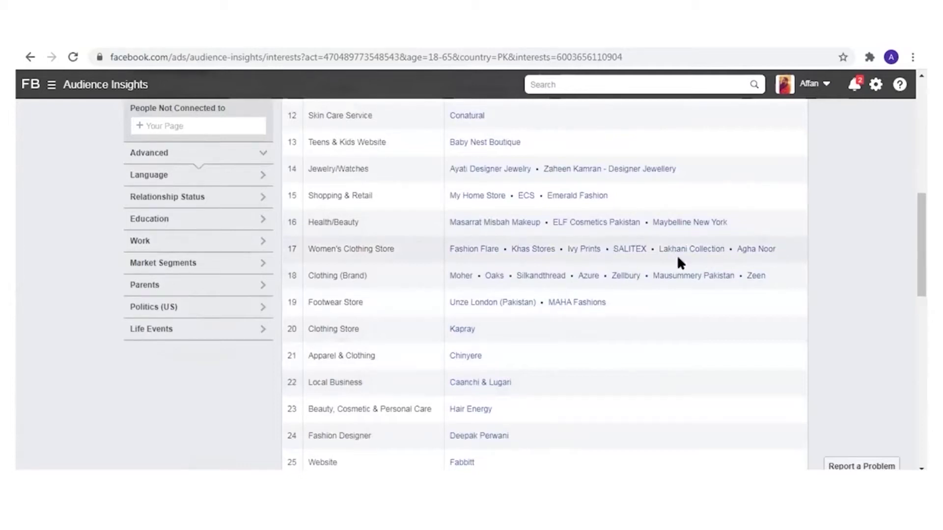
left_click(620, 250)
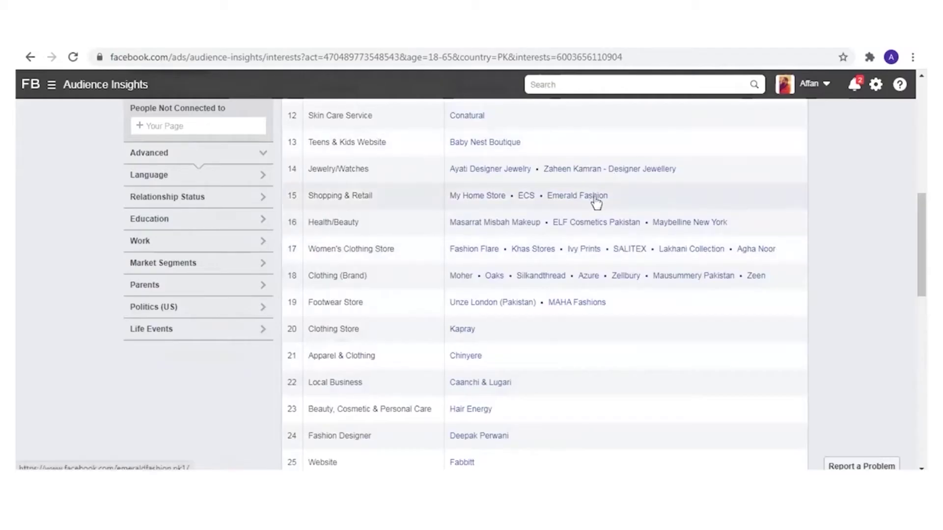
scroll(586, 204, "up", 3)
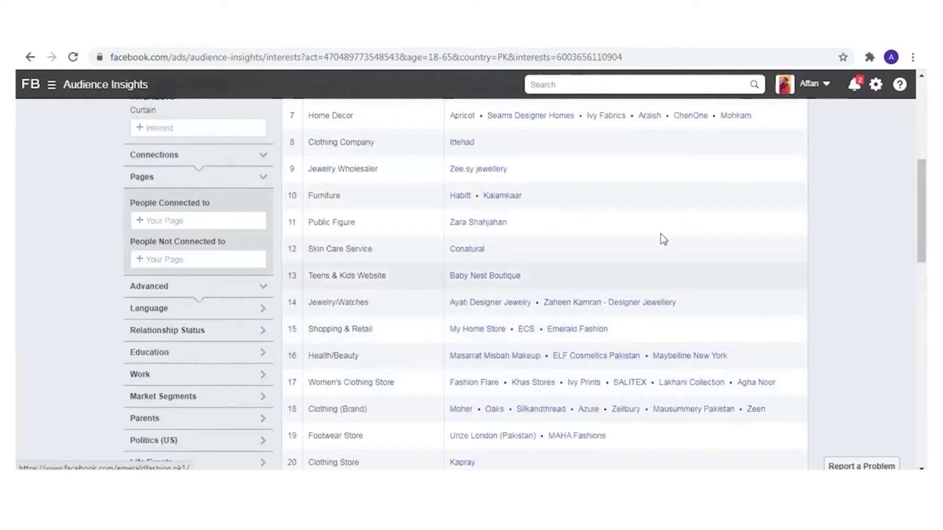
scroll(644, 229, "up", 4)
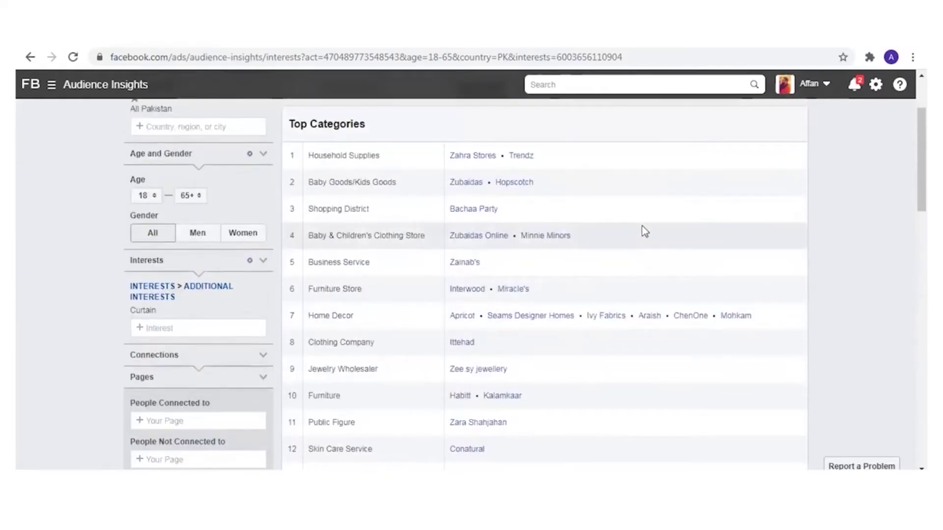
scroll(647, 239, "down", 7)
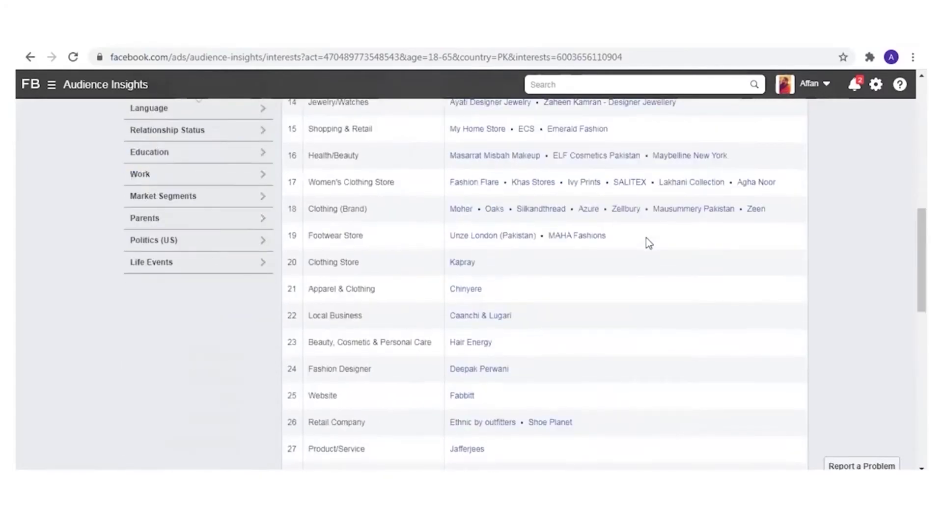
scroll(649, 231, "up", 8)
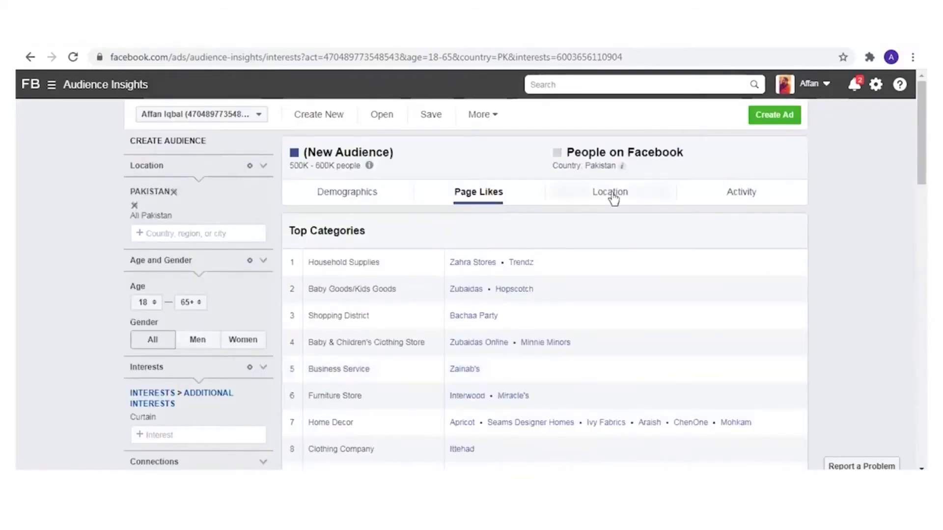
Revisit the demographics, show the Curtain audience's location breakdown and expand the top cities table to all cities
left_click(349, 196)
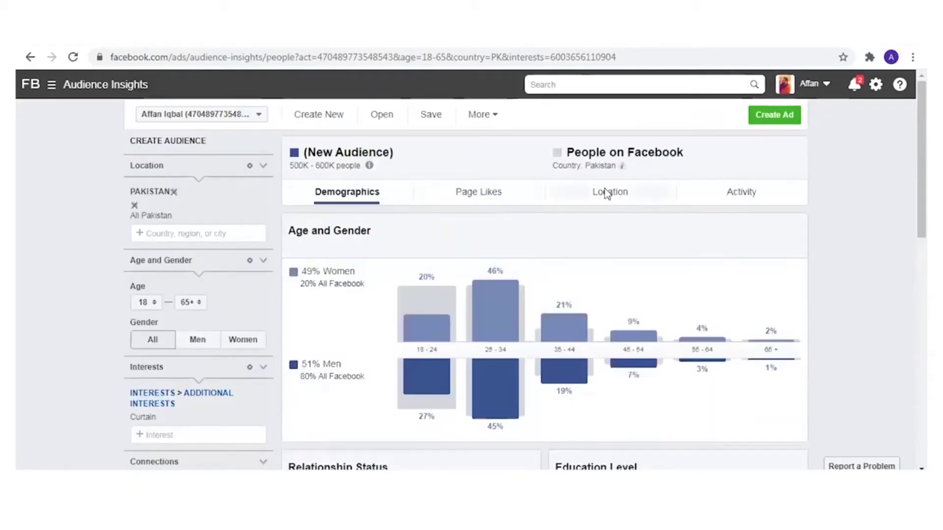
left_click(604, 194)
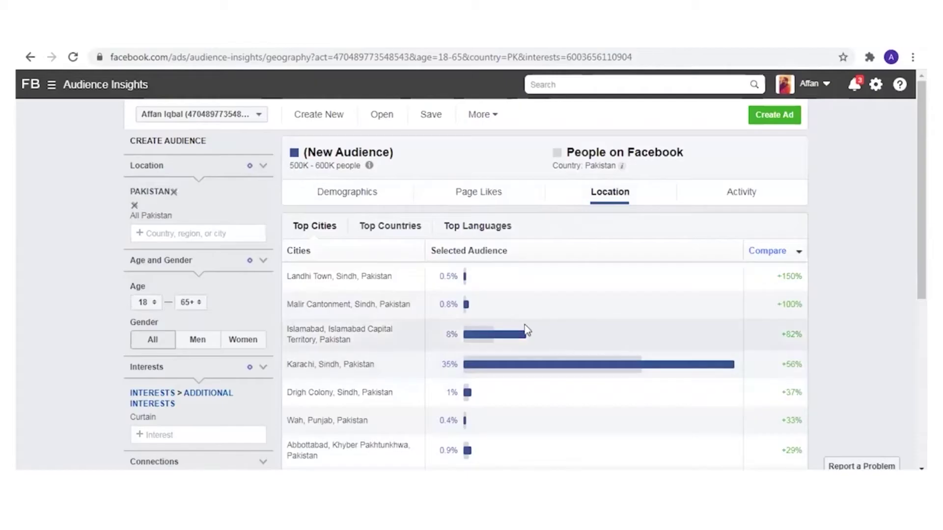
scroll(525, 326, "down", 2)
scroll(524, 325, "down", 2)
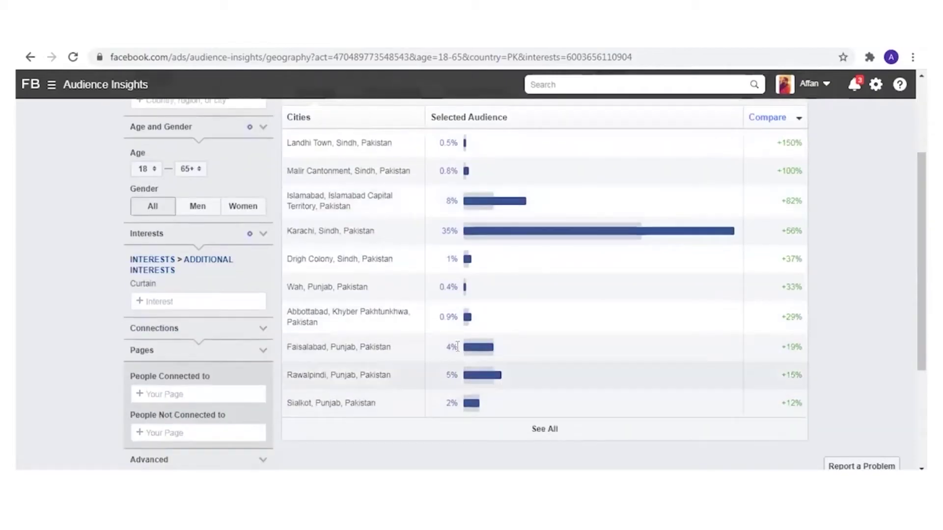
left_click(566, 442)
Examine the Curtain audience's full city list, comparing each city's selected audience share with Facebook users
scroll(560, 393, "up", 3)
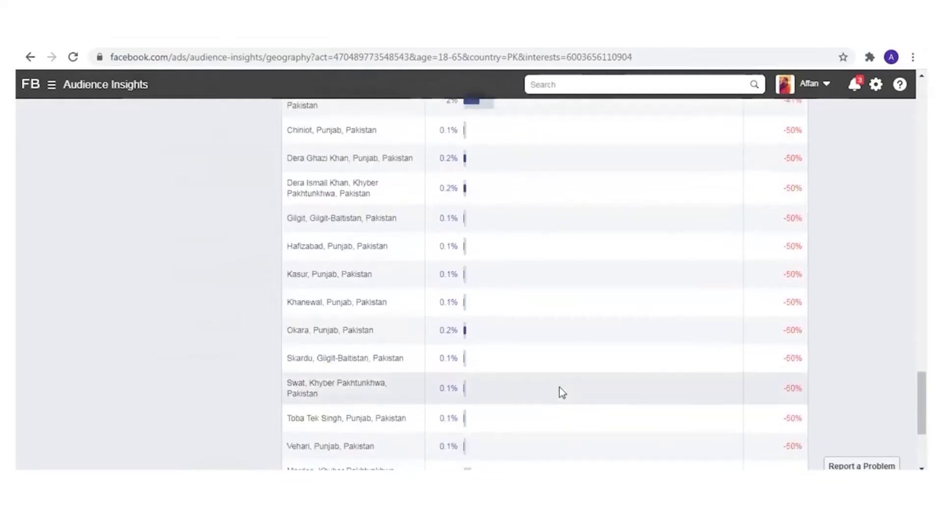
scroll(558, 388, "up", 6)
scroll(429, 444, "down", 4)
scroll(472, 391, "up", 2)
scroll(472, 390, "up", 5)
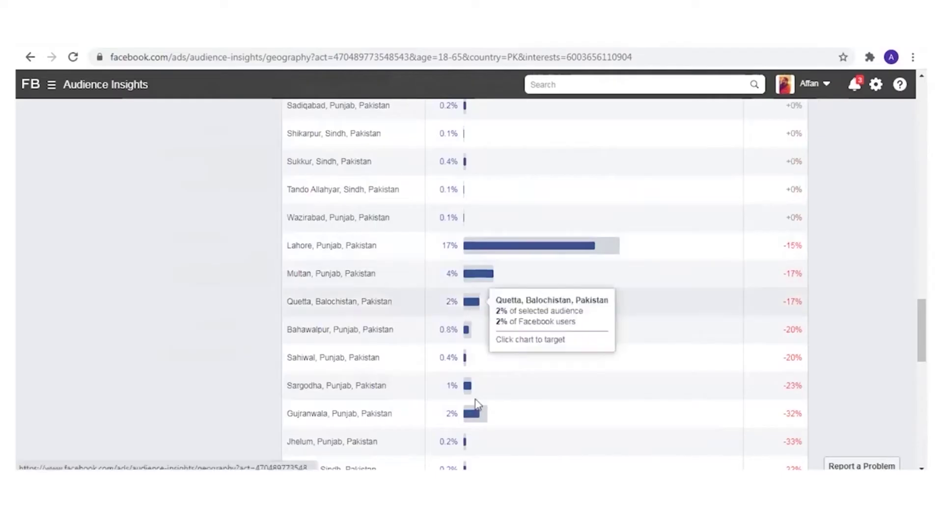
mouse_move(479, 422)
scroll(476, 415, "up", 15)
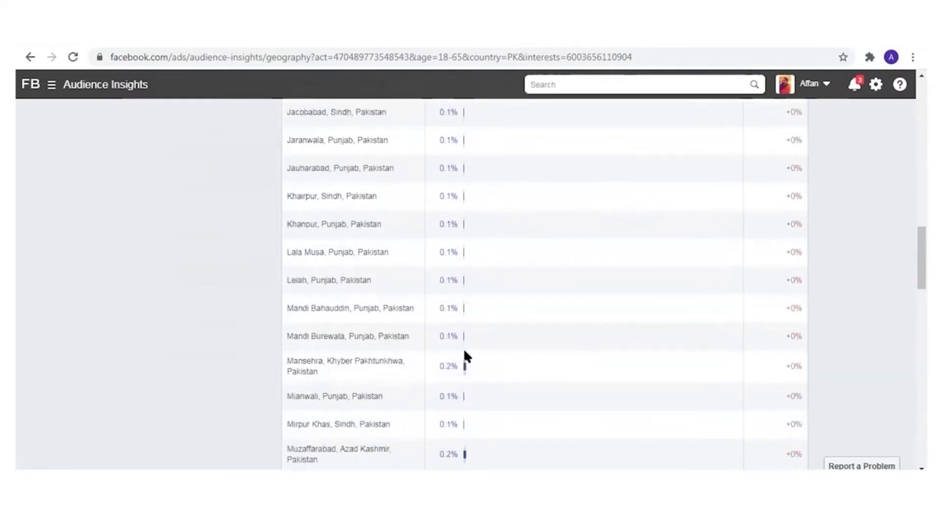
Compare the selected audience share with Facebook users for Rawalpindi, Karachi, Islamabad and Lahore in the top cities list
scroll(464, 349, "up", 8)
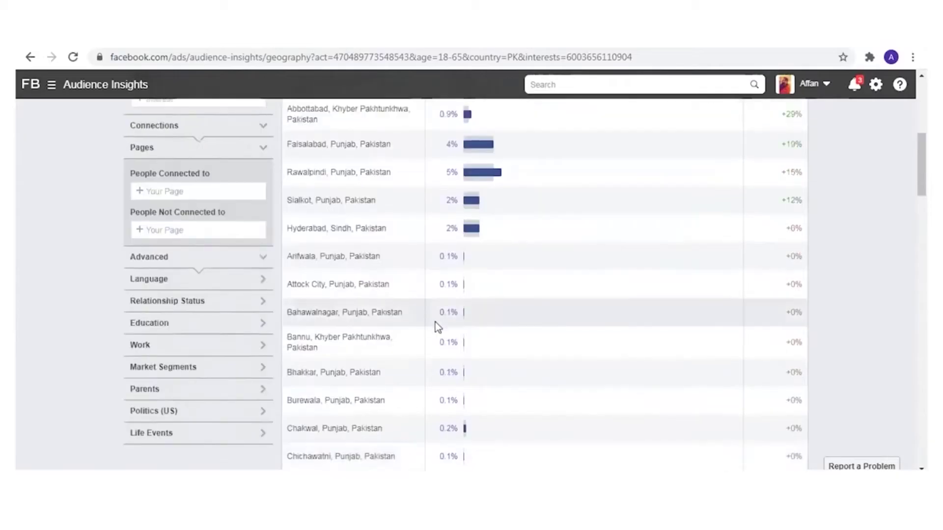
scroll(480, 307, "up", 2)
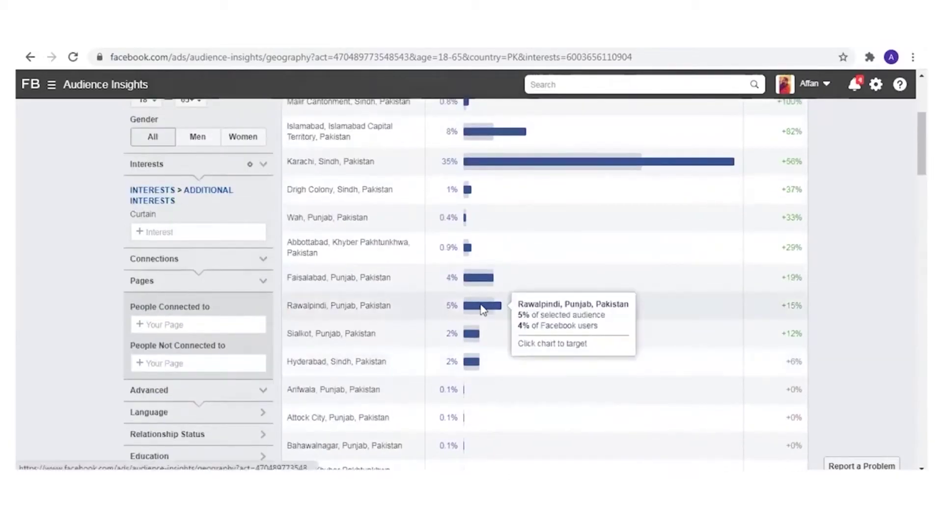
mouse_move(470, 284)
scroll(471, 284, "up", 4)
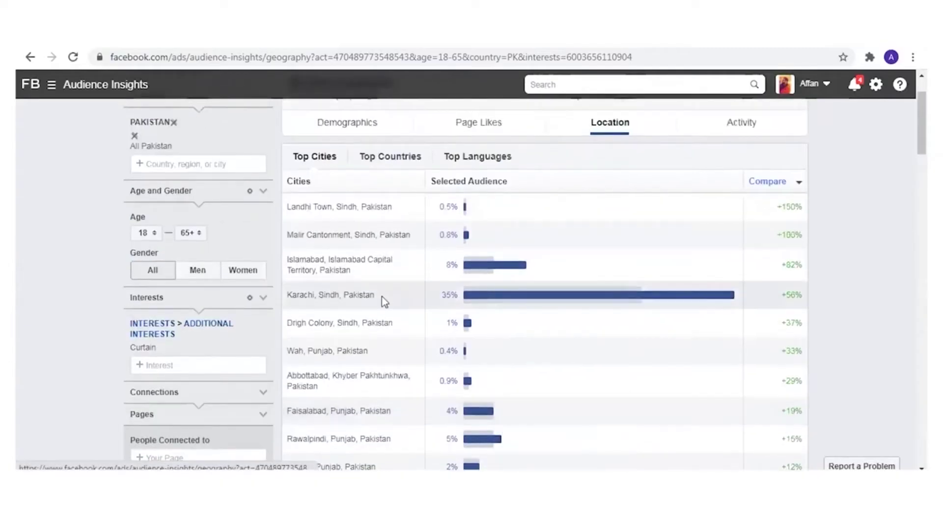
mouse_move(502, 304)
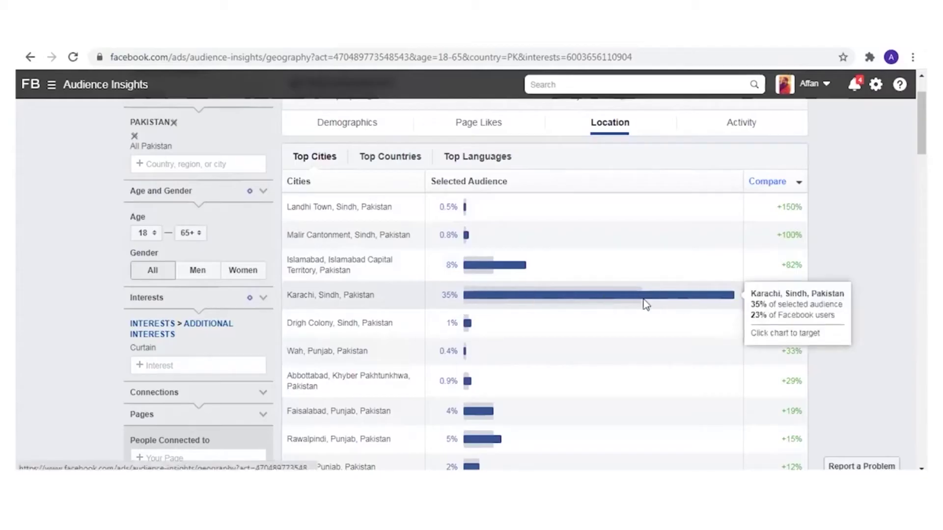
scroll(565, 285, "down", 3)
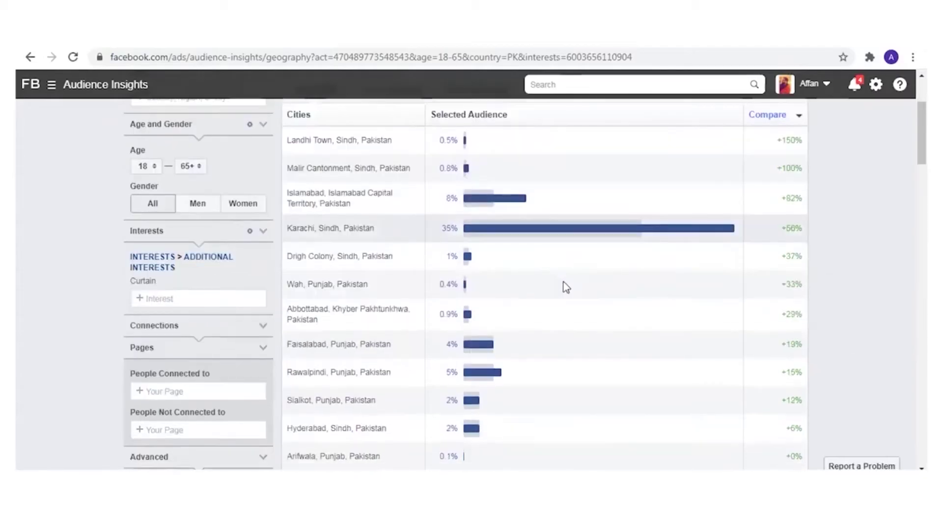
scroll(565, 286, "down", 10)
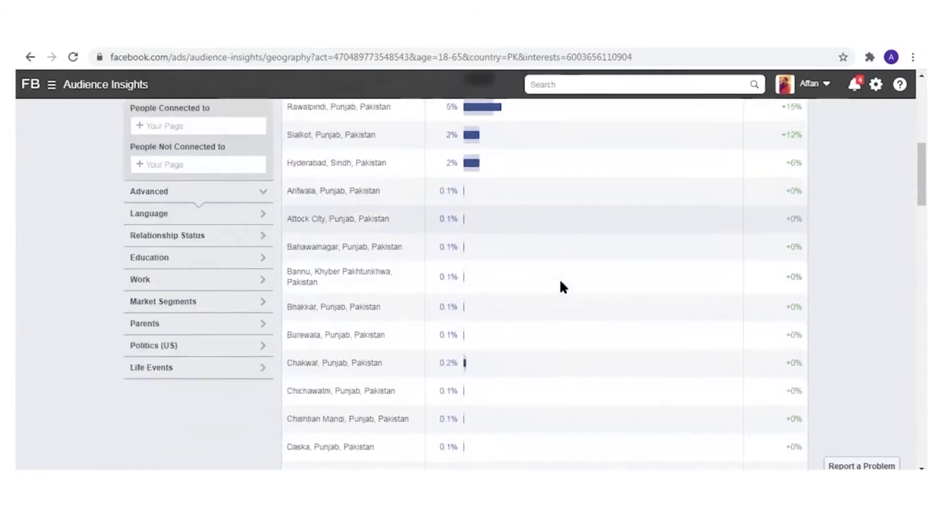
scroll(562, 288, "down", 10)
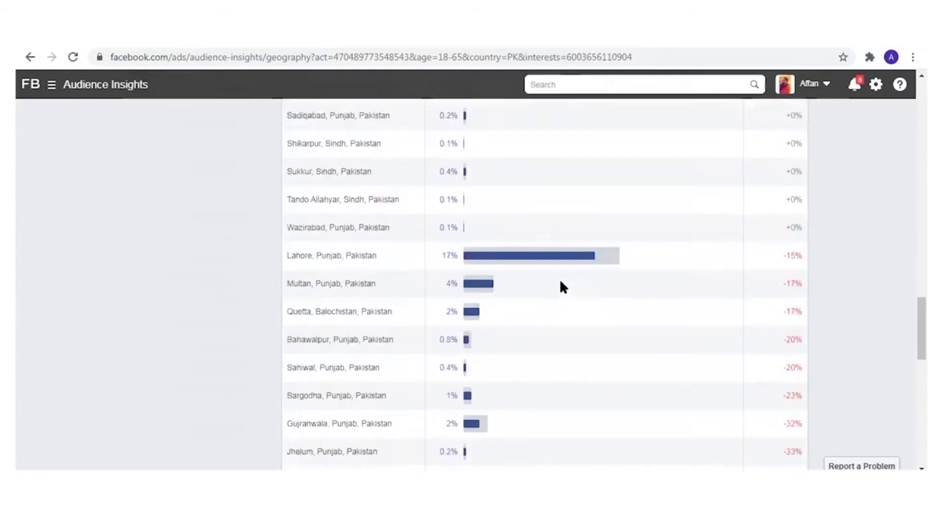
mouse_move(544, 247)
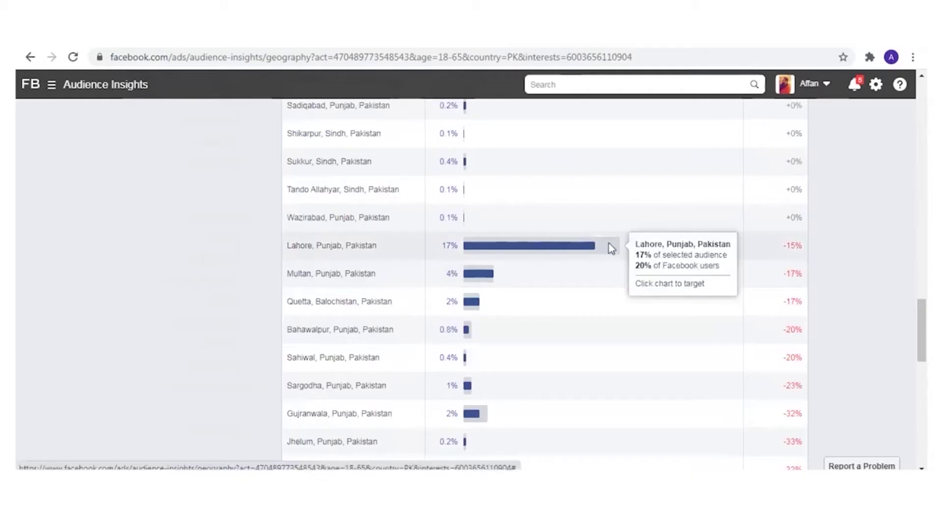
scroll(609, 245, "up", 20)
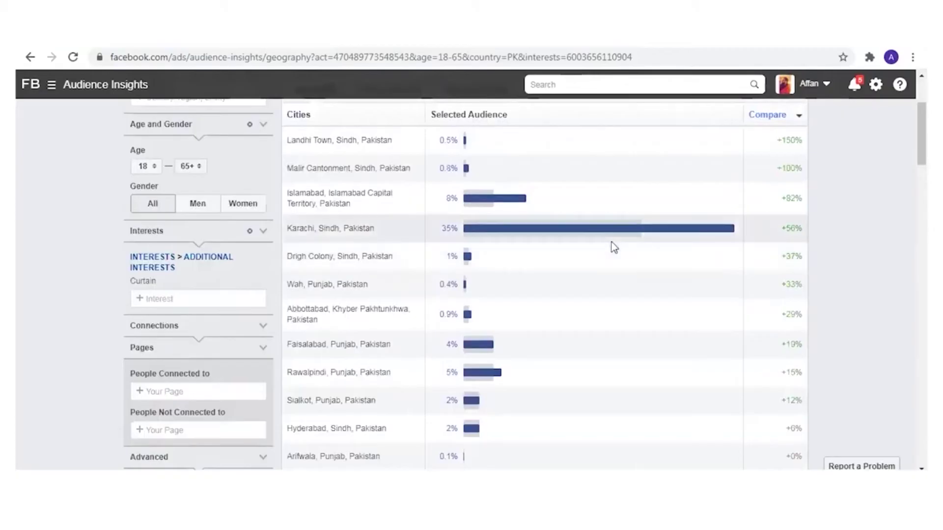
mouse_move(626, 234)
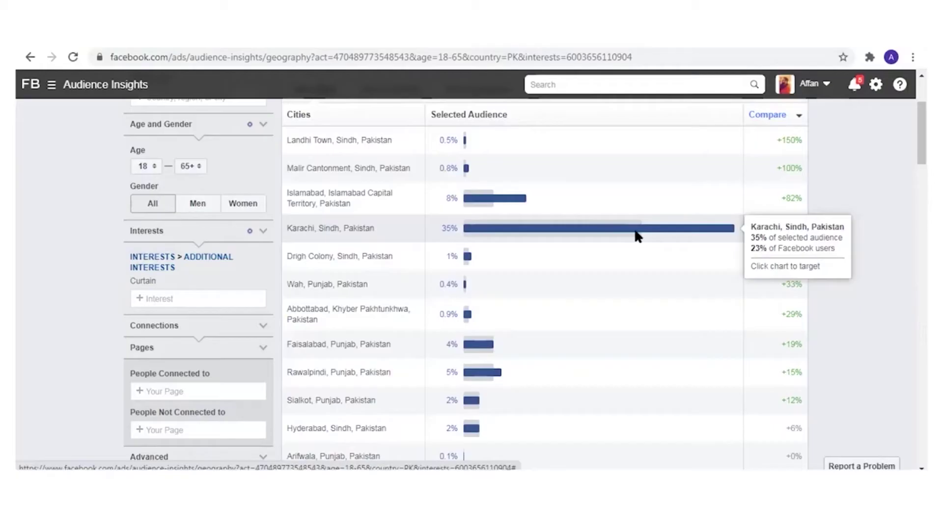
mouse_move(506, 200)
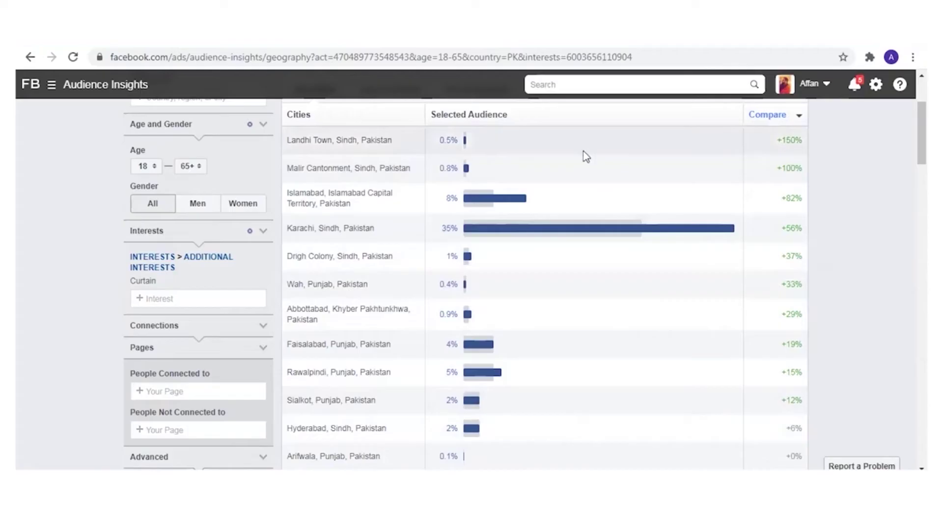
scroll(586, 157, "down", 3)
scroll(585, 162, "up", 6)
scroll(590, 160, "down", 11)
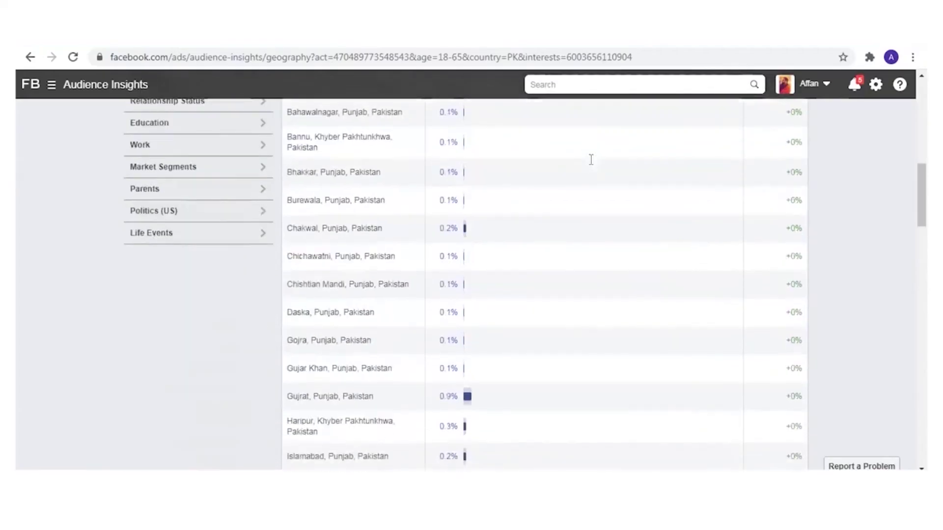
scroll(592, 160, "down", 20)
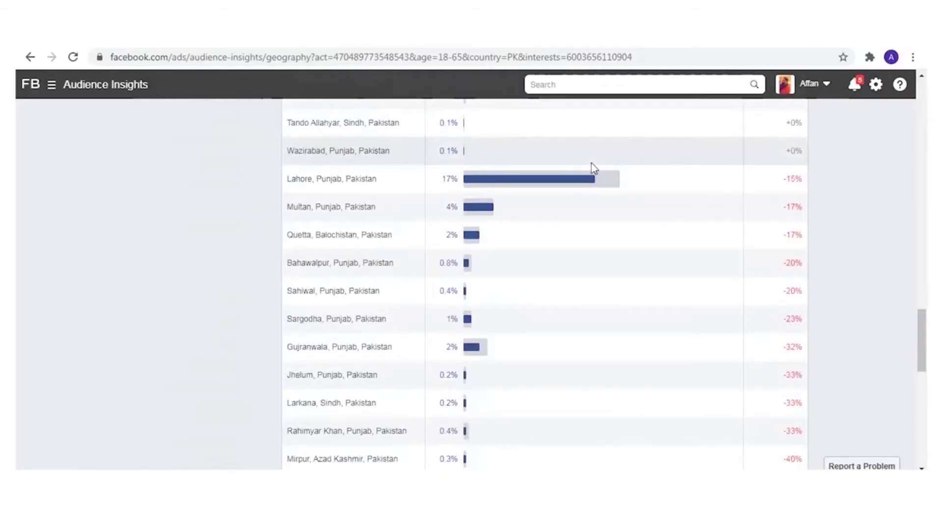
Look through the available interest categories and the advanced targeting options without adding any to the Curtain audience
scroll(541, 223, "up", 4)
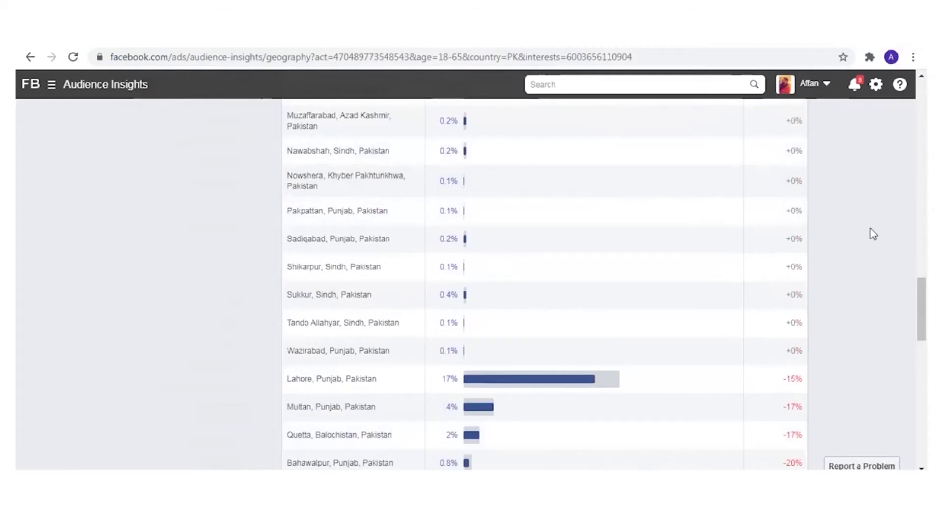
scroll(873, 226, "up", 10)
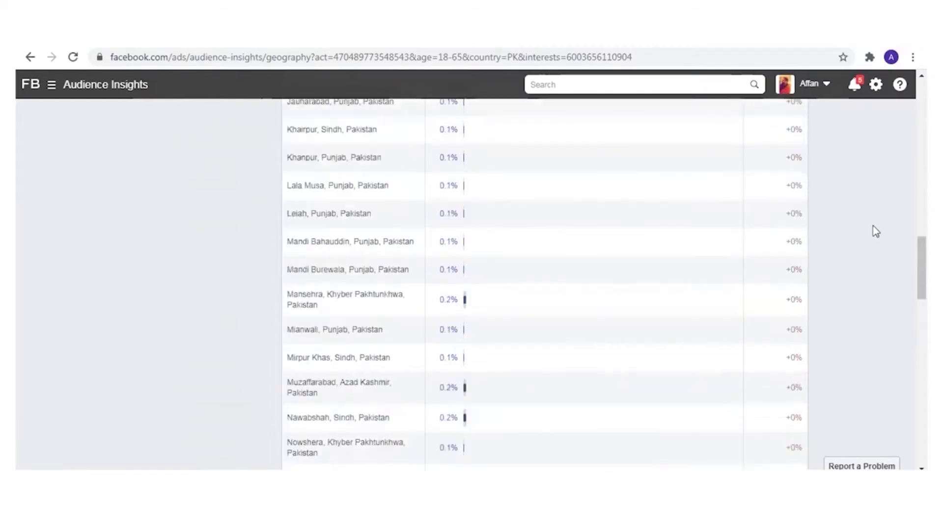
scroll(872, 226, "up", 7)
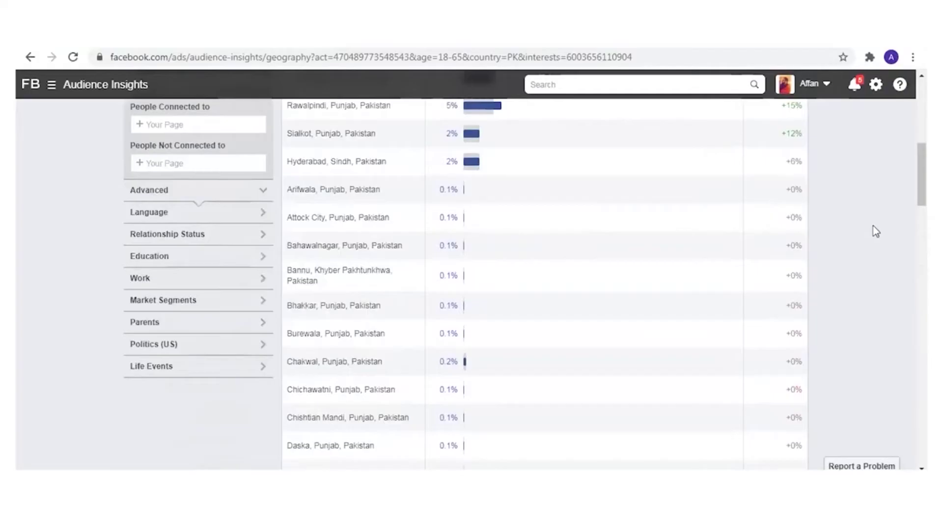
scroll(873, 227, "up", 3)
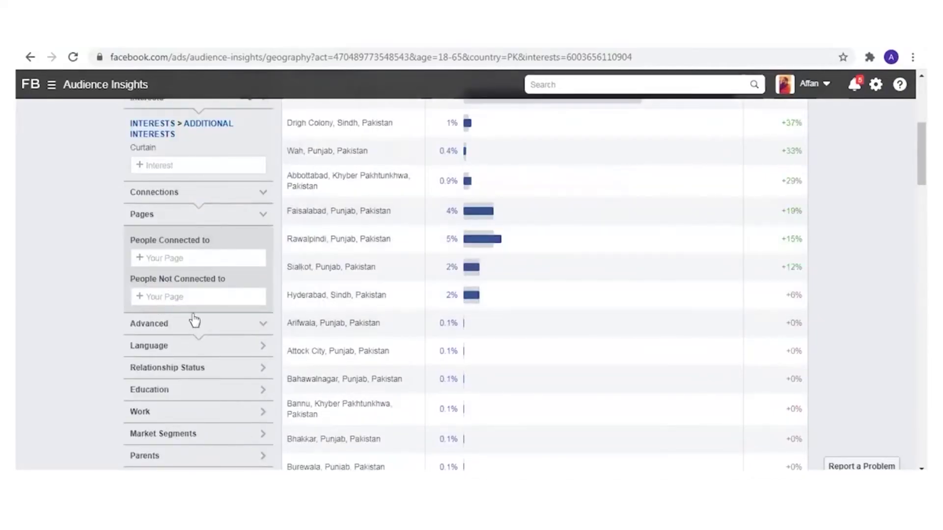
left_click(197, 165)
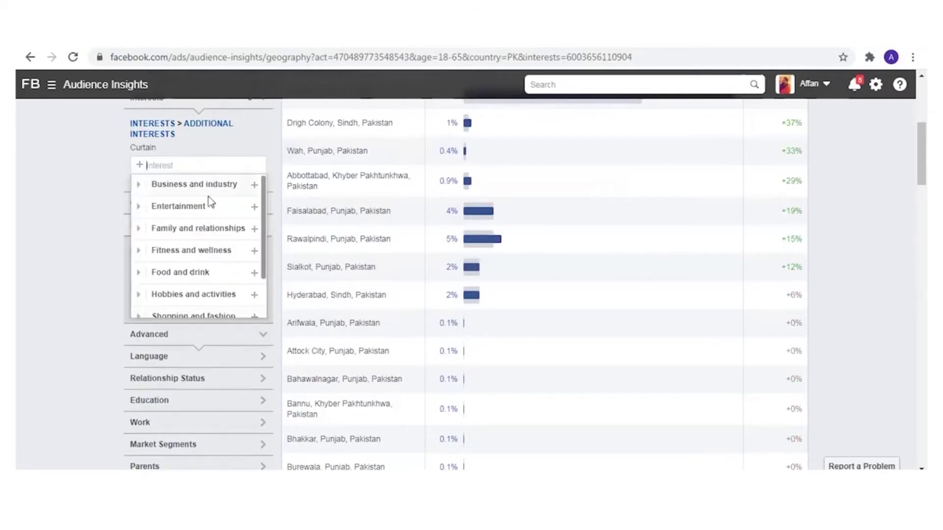
scroll(209, 196, "down", 1)
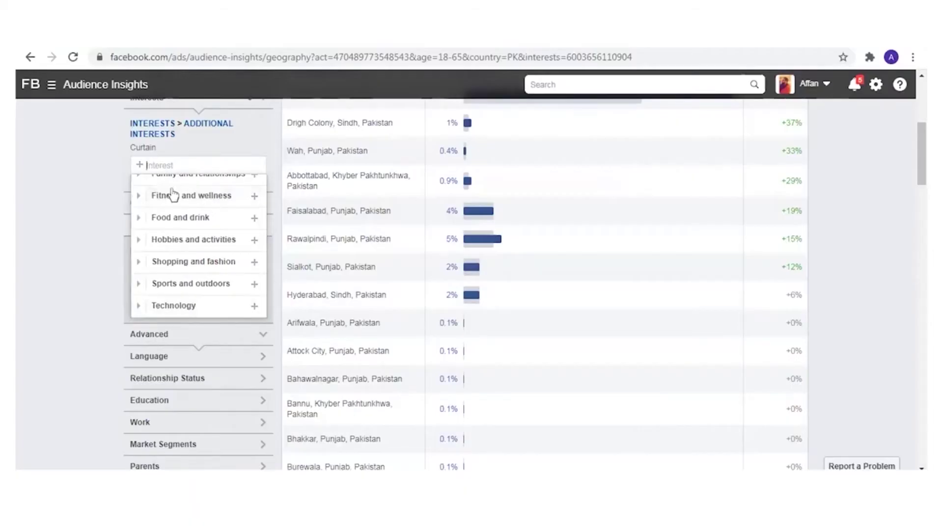
left_click(48, 197)
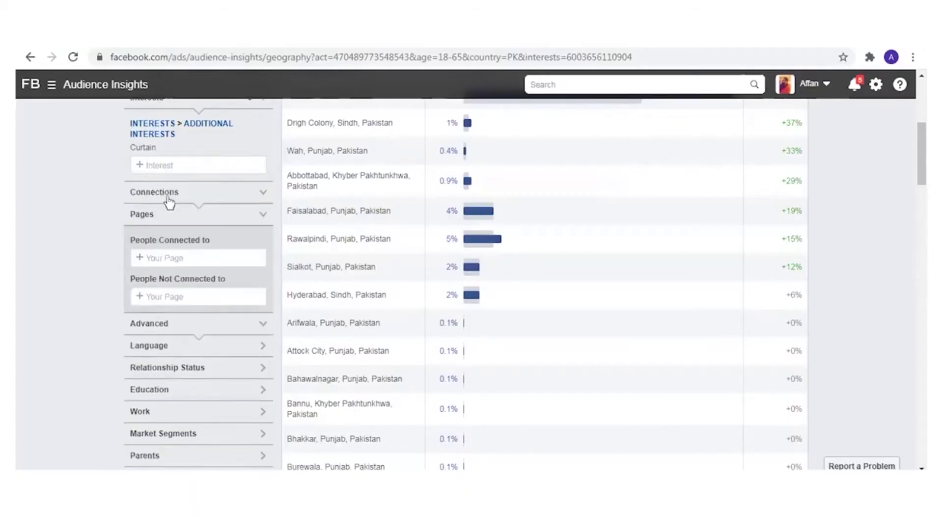
left_click(195, 330)
left_click(194, 330)
Save the Curtain audience under the name "test audience"
scroll(206, 366, "down", 3)
scroll(207, 366, "up", 8)
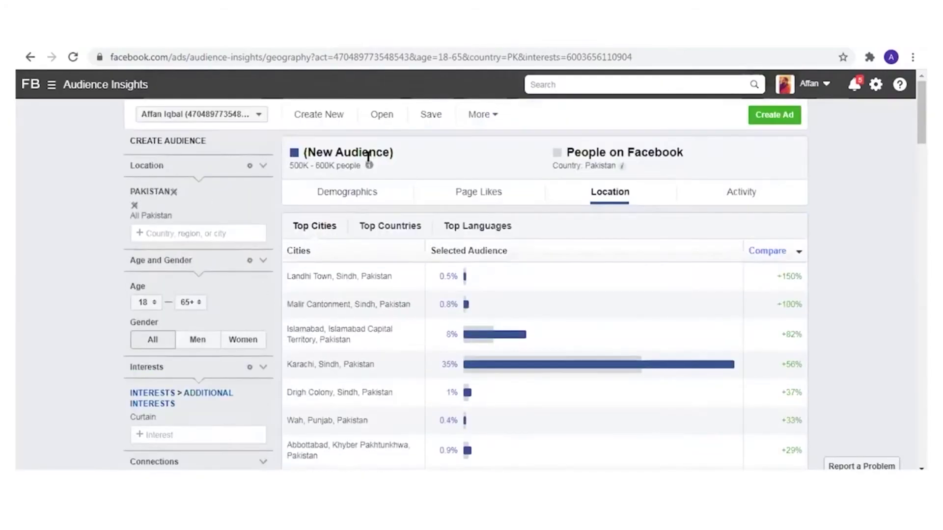
left_click(436, 115)
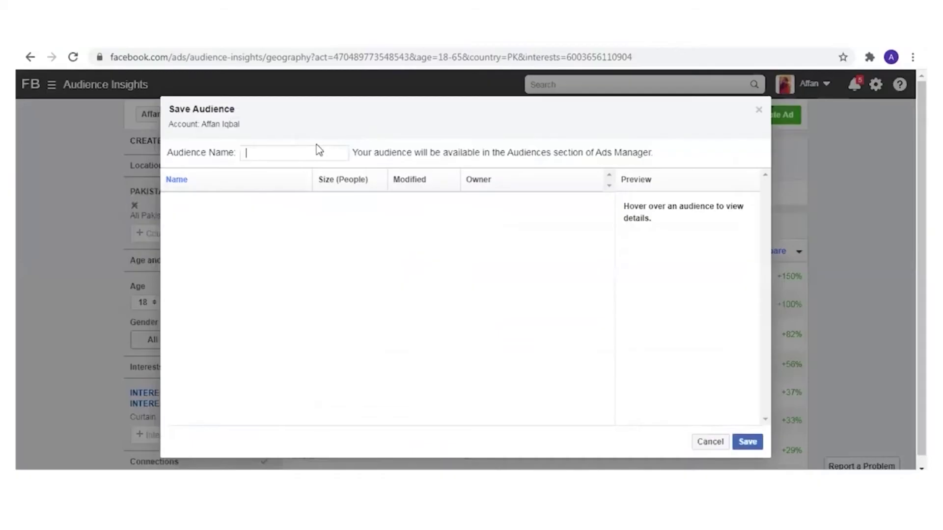
type("test audience")
left_click(742, 445)
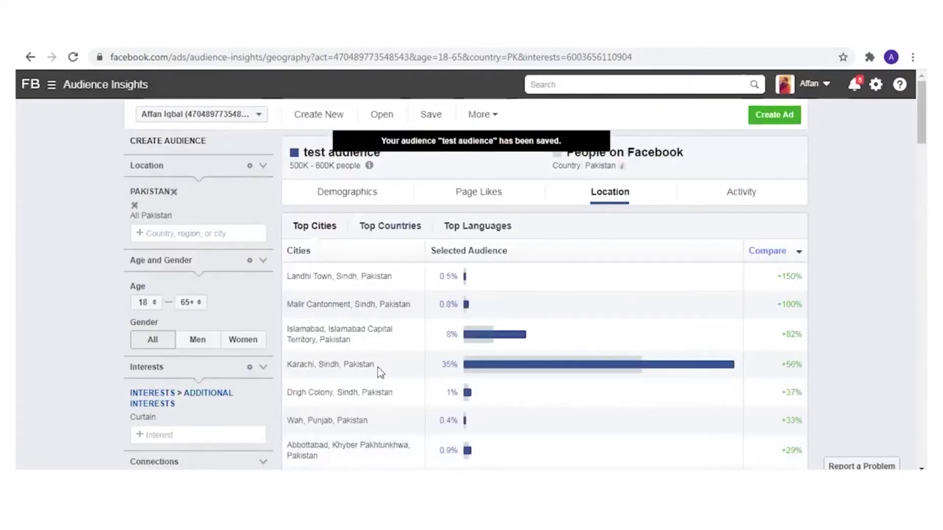
Open the Audiences page of Ads Manager in a new browser tab and find the newly saved "test audience"
left_click(66, 85)
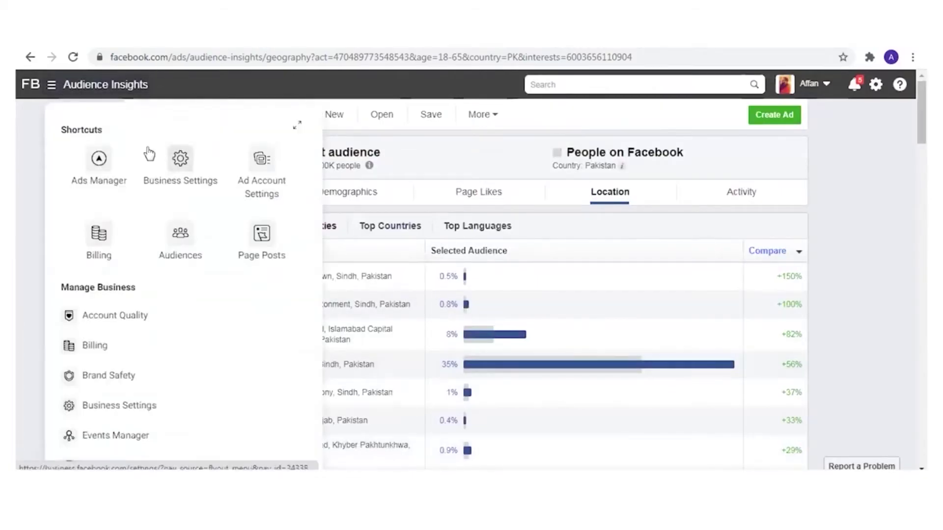
right_click(154, 221)
right_click(183, 224)
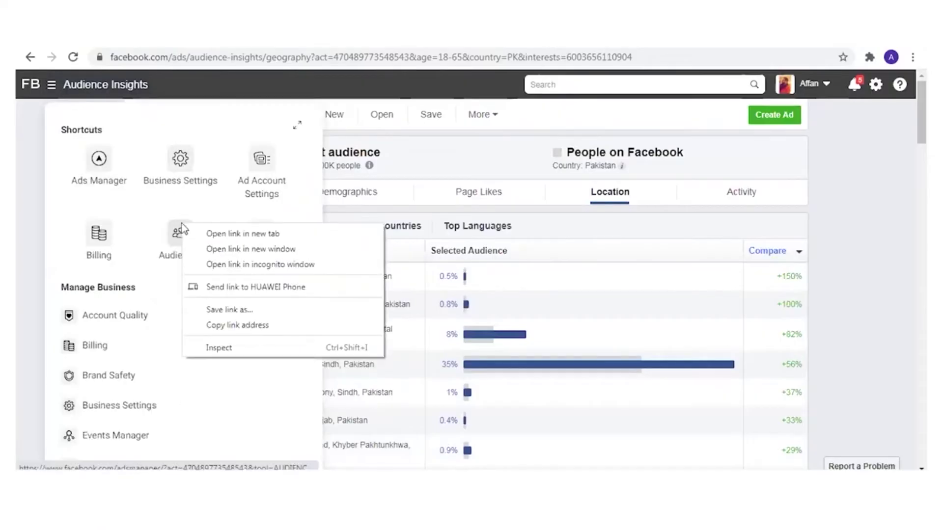
left_click(193, 229)
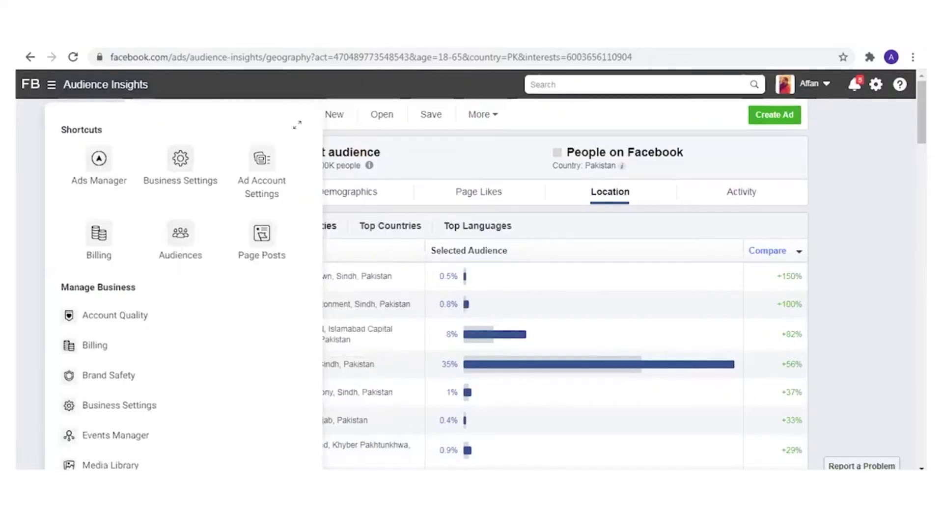
key("ctrl+Tab")
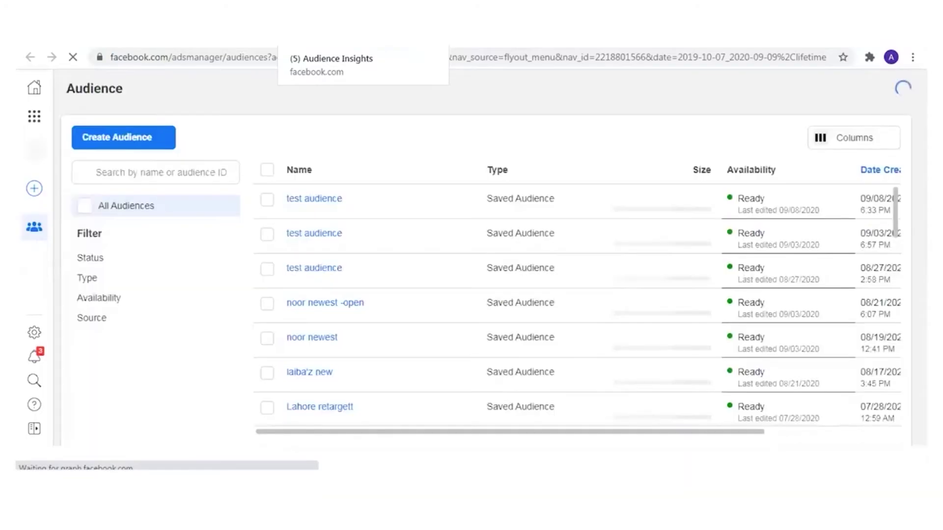
mouse_move(289, 195)
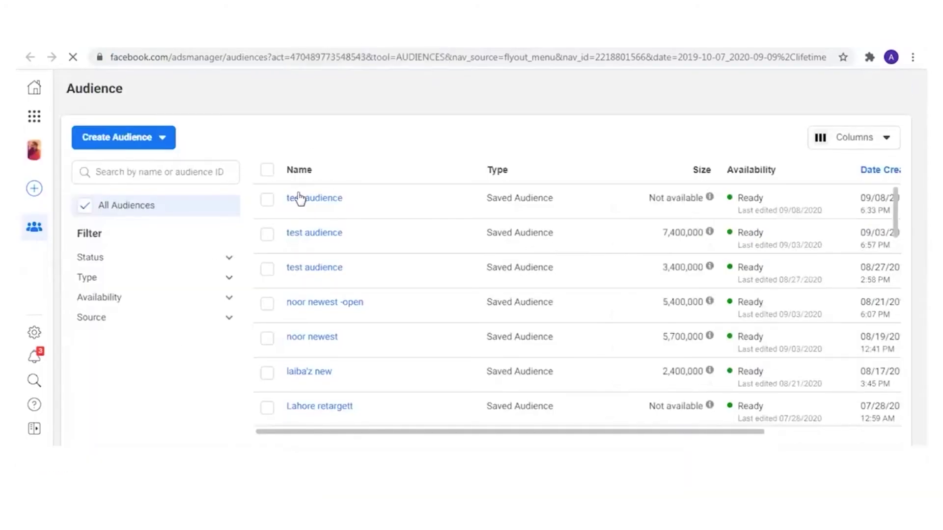